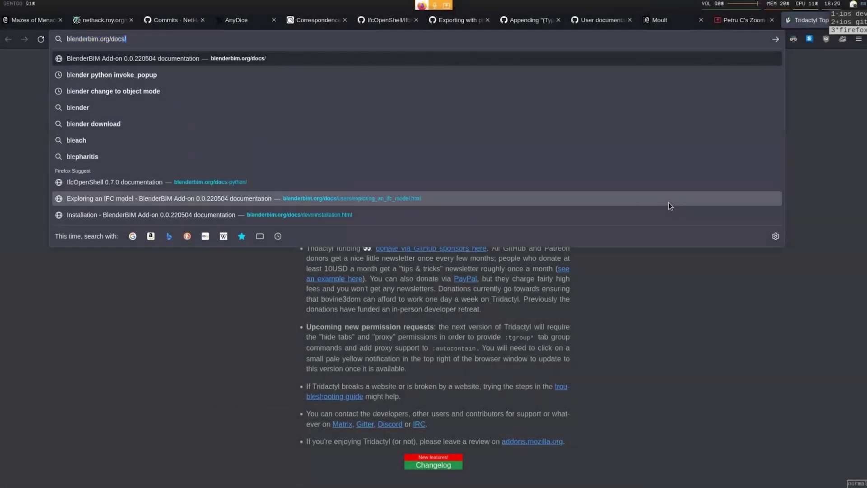
- Open the BlenderBIM documentation at blenderbim.org/docs and go to the user page "Dealing with large models"
key("Return")
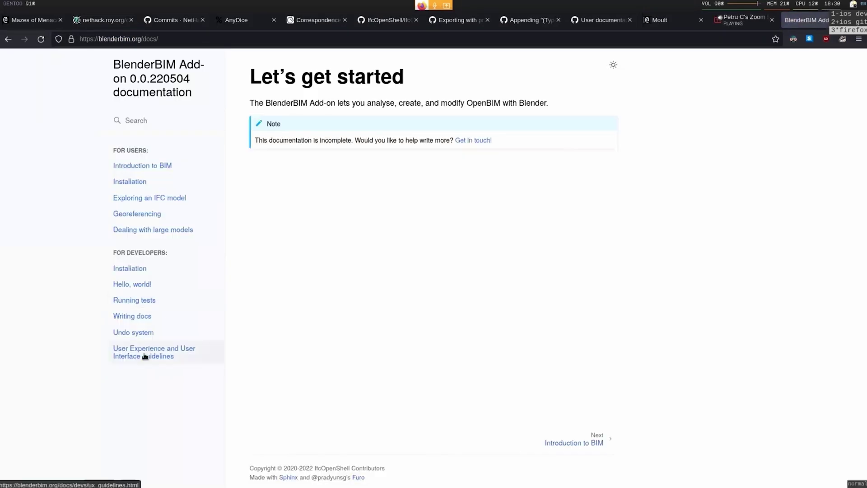
left_click(136, 229)
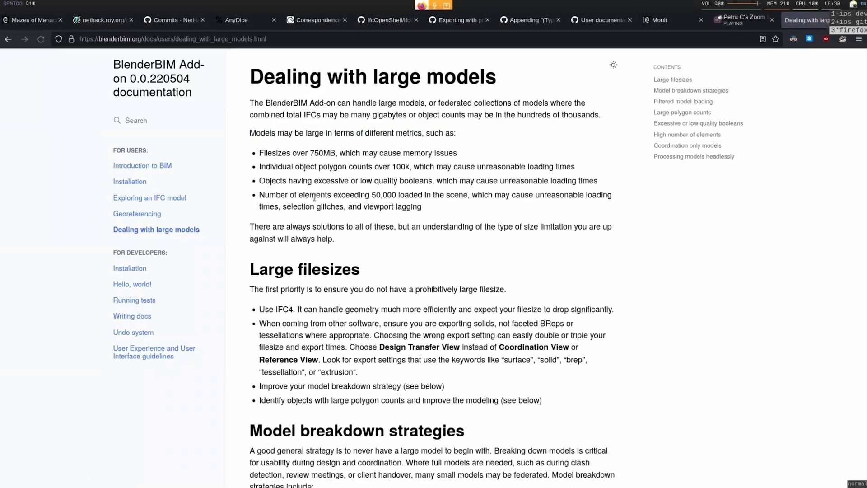
- Read the list of metrics by which a model counts as large, from file size to number of elements
left_click_drag(278, 153, 417, 224)
left_click(454, 215)
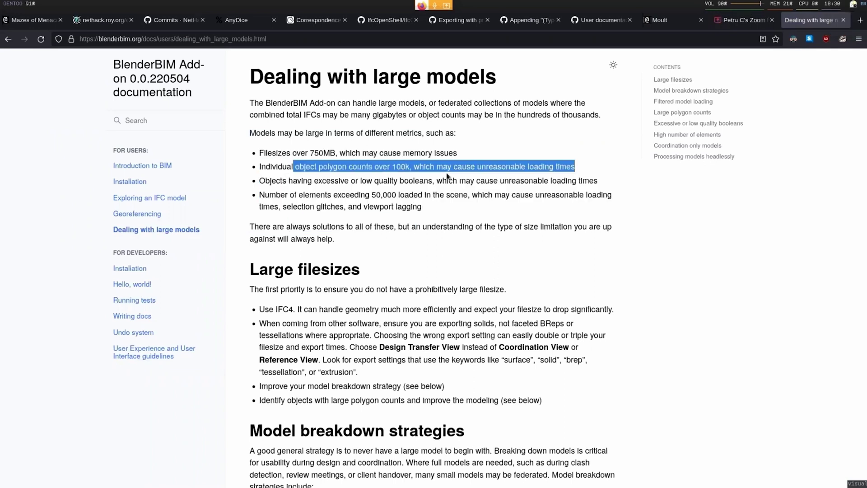
left_click_drag(462, 167, 419, 164)
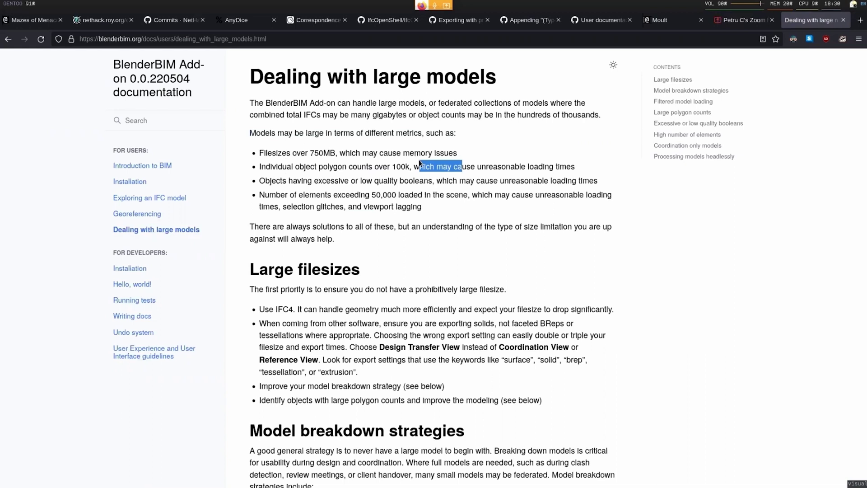
left_click_drag(345, 180, 453, 183)
left_click(511, 183)
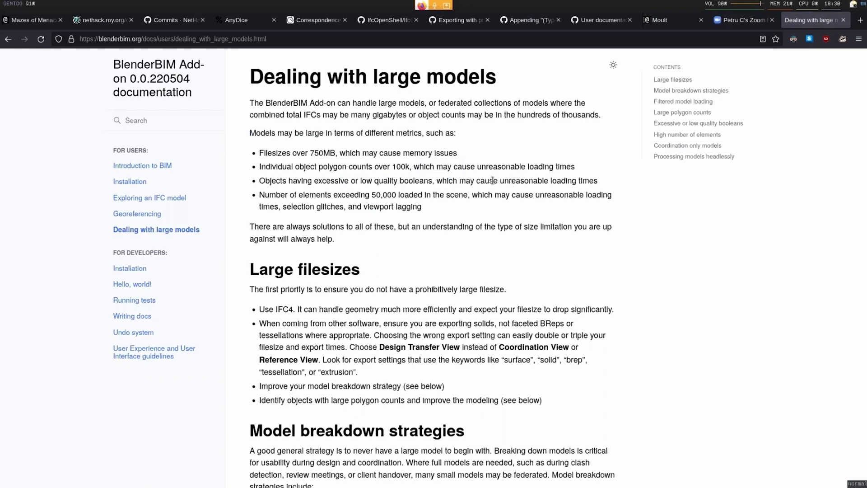
left_click_drag(366, 164, 420, 168)
left_click(434, 172)
left_click_drag(299, 195, 384, 209)
left_click(438, 209)
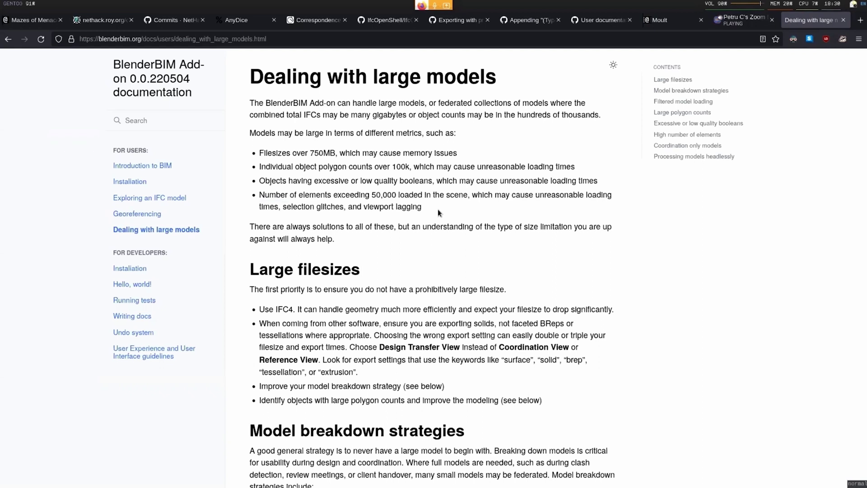
mouse_move(438, 210)
left_mouse_down()
mouse_move(260, 149)
mouse_move(388, 167)
mouse_move(446, 208)
left_mouse_up()
left_click(445, 208)
- Read the "Large filesizes" section for advice on IFC4, export settings, model breakdown and high-polygon objects
key("super+4")
double_click(307, 152)
double_click(271, 269)
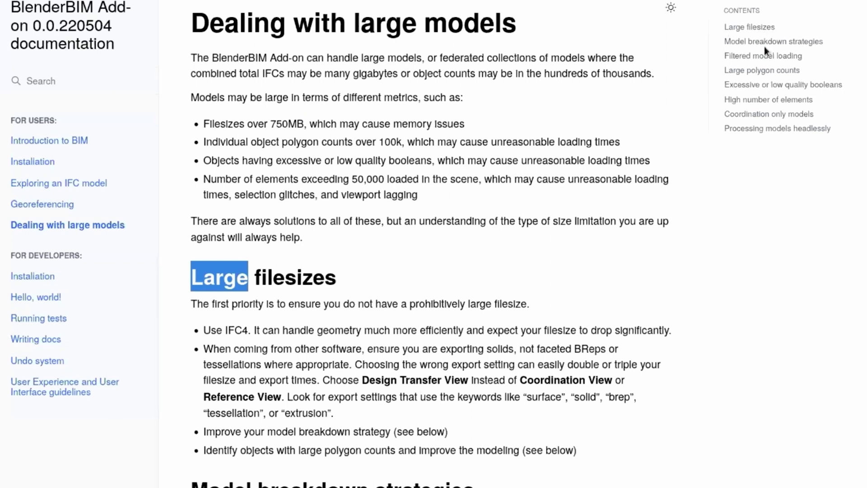
left_click(219, 344)
scroll(228, 330, "down", 5)
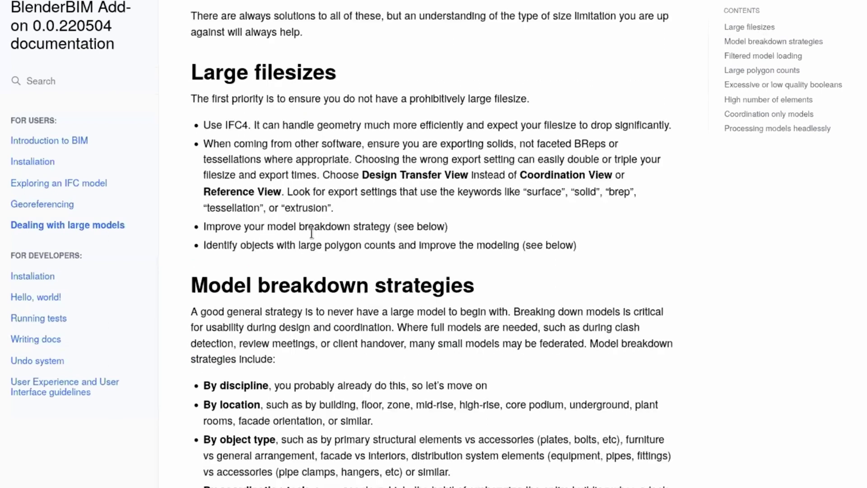
left_click_drag(247, 118, 519, 247)
left_click(523, 253)
scroll(528, 254, "up", 5)
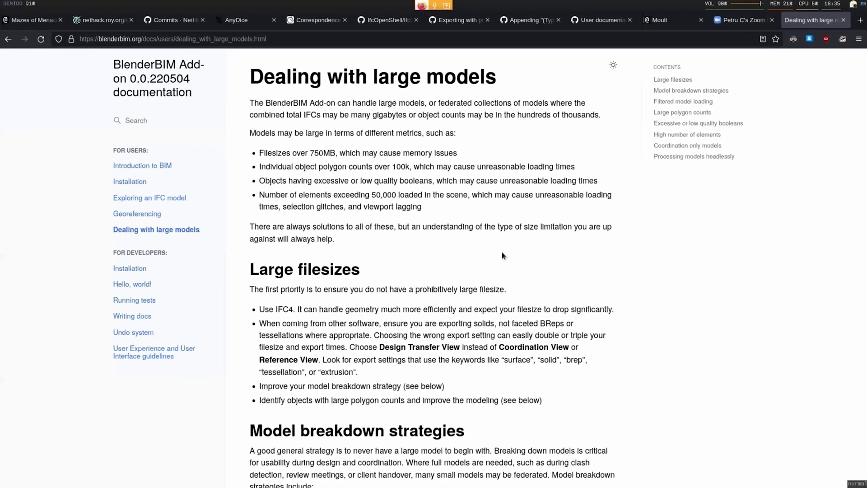
- Switch to Blender and load the project file "Ullerål hage RIB.ifc"
key("super+4")
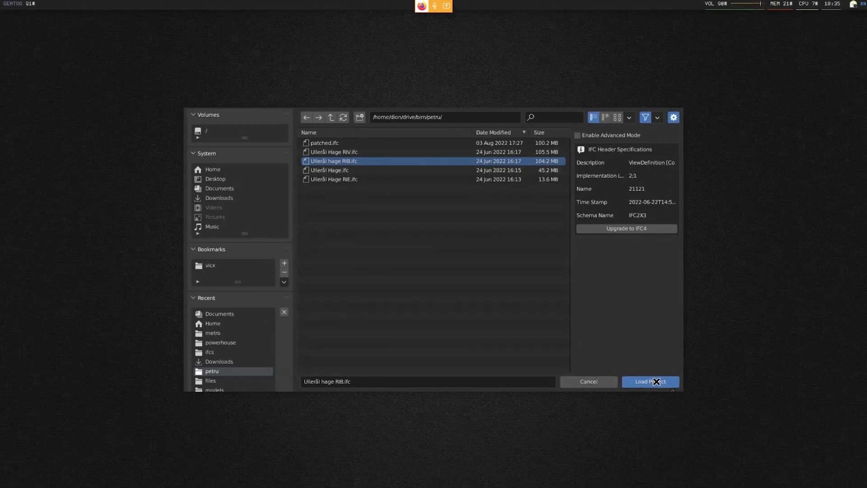
left_click(657, 381)
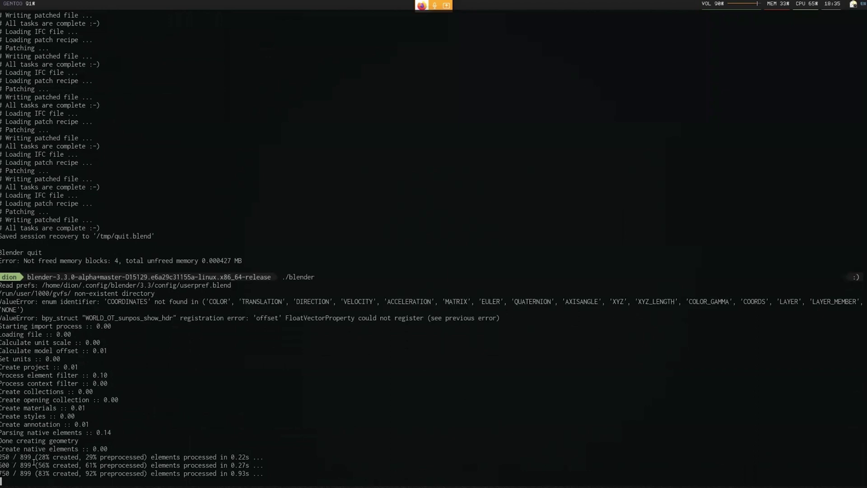
- Check the documentation's bullet on the number of loaded elements and follow the import log in the terminal
key("super+2")
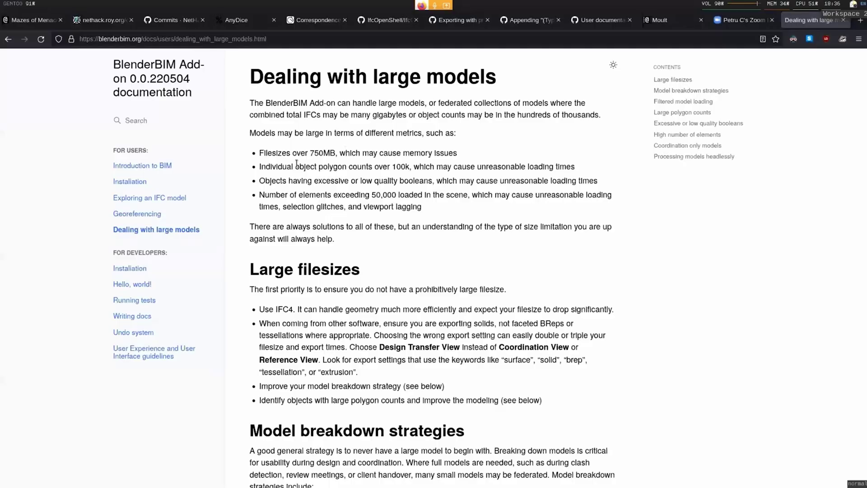
left_click_drag(372, 194, 239, 199)
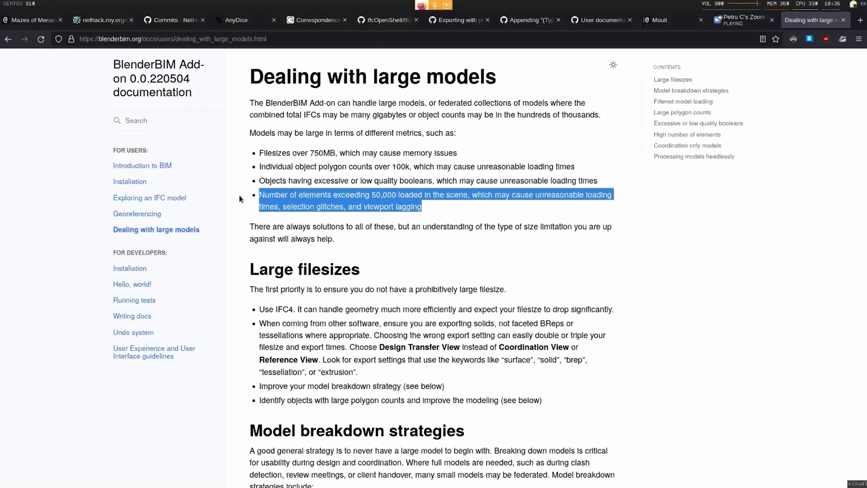
key("super+4")
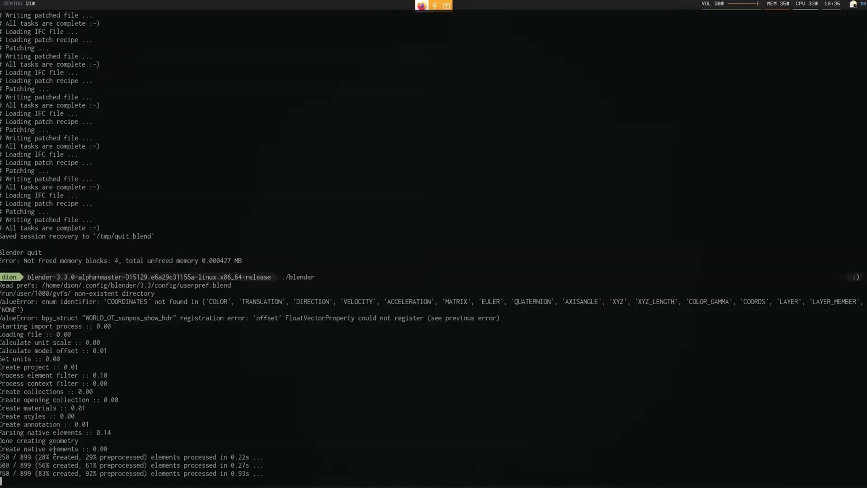
key("super+3")
key("super+4")
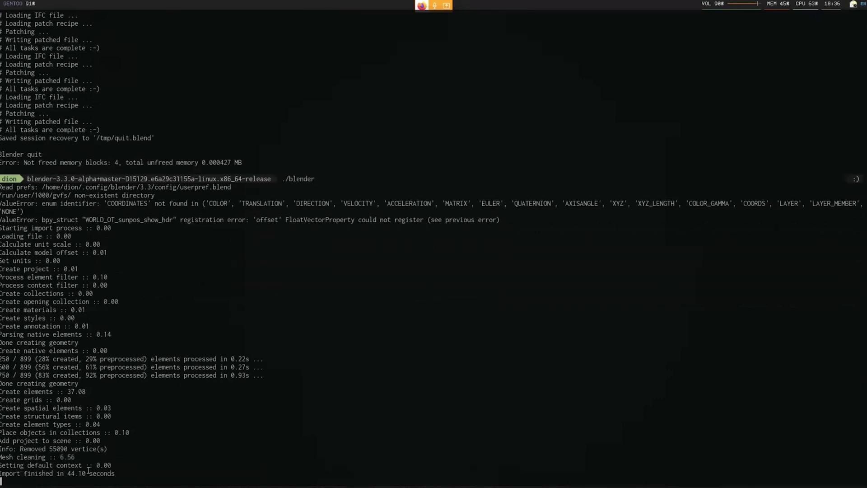
- Return to Blender, frame the imported building in the 3D viewport and clear the selection
key("super+1")
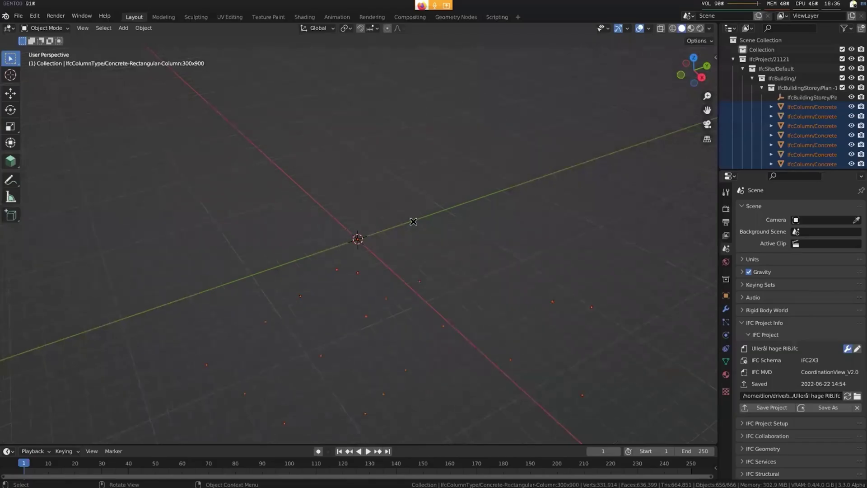
key("grave")
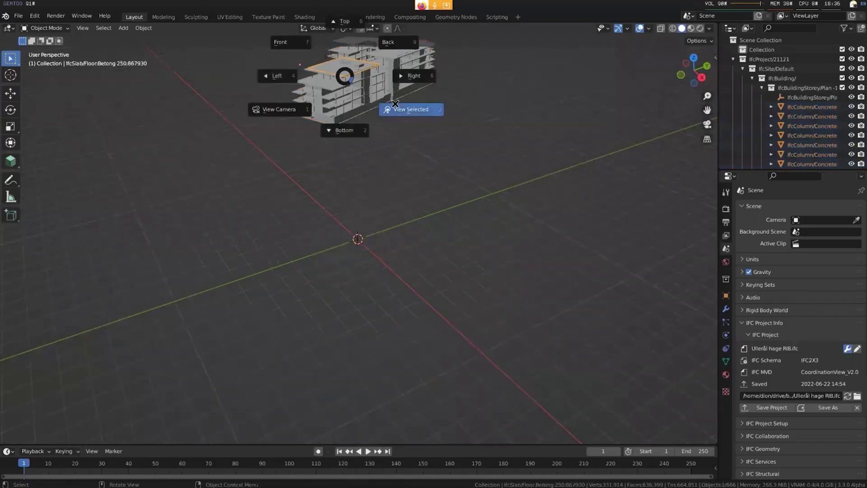
left_click(391, 99)
middle_click_drag(403, 243, 380, 303)
scroll(389, 286, "down", 2)
key("alt+a")
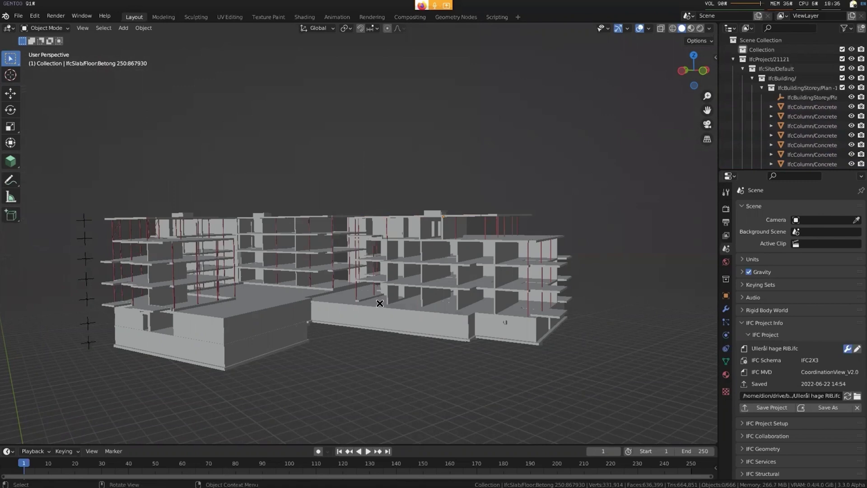
- Examine the building's slabs and columns up close, focusing on an upper-floor HUP 100x100x10 column, and return to an overall view
middle_click_drag(379, 303, 433, 275)
left_click(449, 272)
scroll(472, 273, "up", 3)
left_click(499, 262)
key("grave")
scroll(442, 287, "up", 10)
left_click(369, 169)
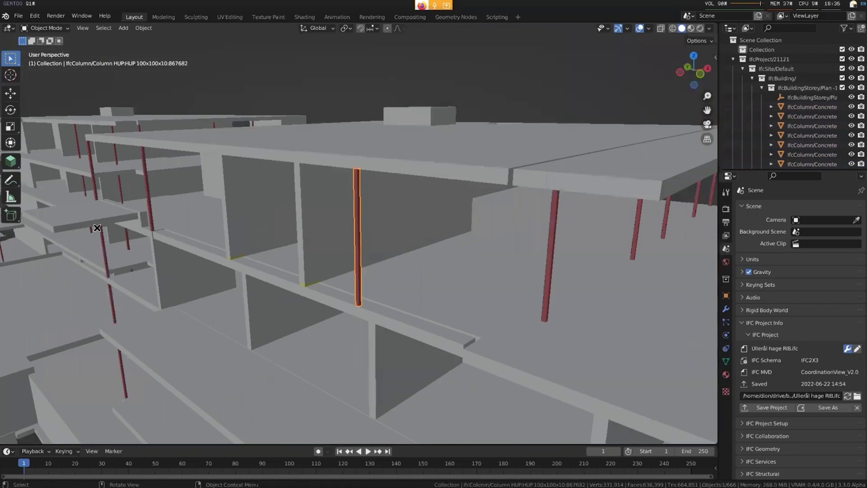
middle_click_drag(98, 227, 314, 226)
scroll(313, 226, "down", 8)
middle_click_drag(441, 260, 463, 257)
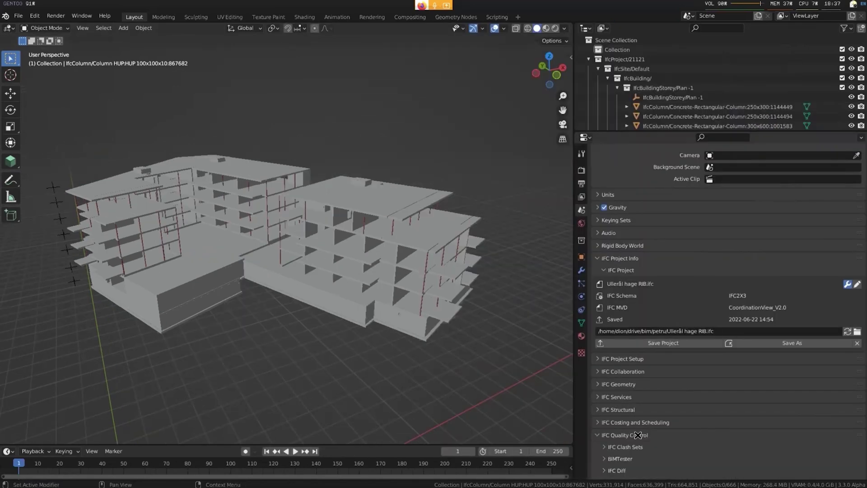
- Expand the IFC Debug tools under IFC Quality Control in the scene properties
scroll(614, 375, "down", 3)
left_click(625, 376)
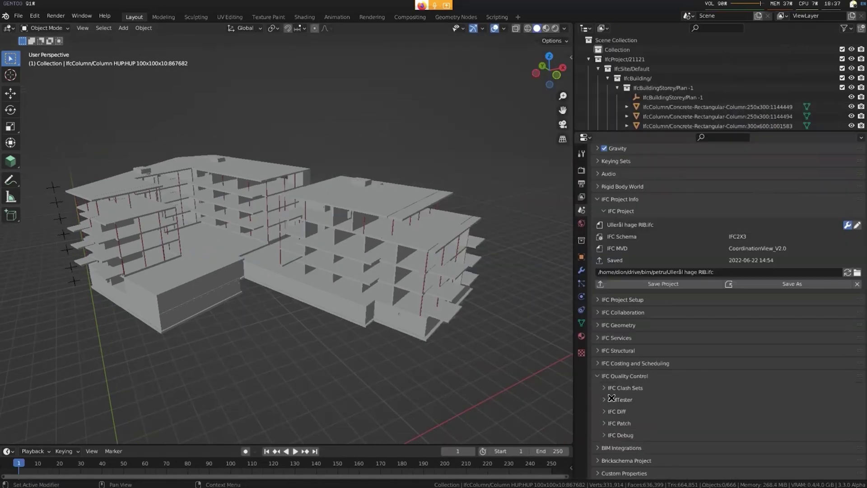
left_click(621, 435)
scroll(865, 400, "down", 8)
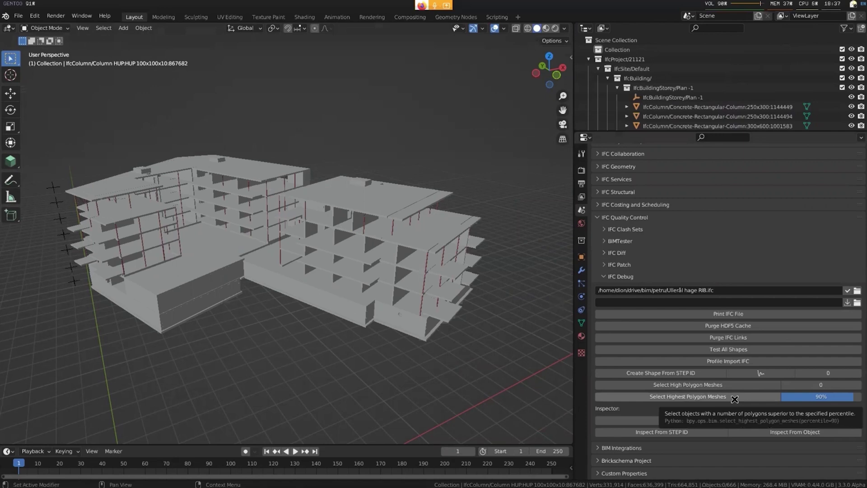
- Compare the loaded model with the documentation's criteria for file size, polygon count and number of elements
key("super+2")
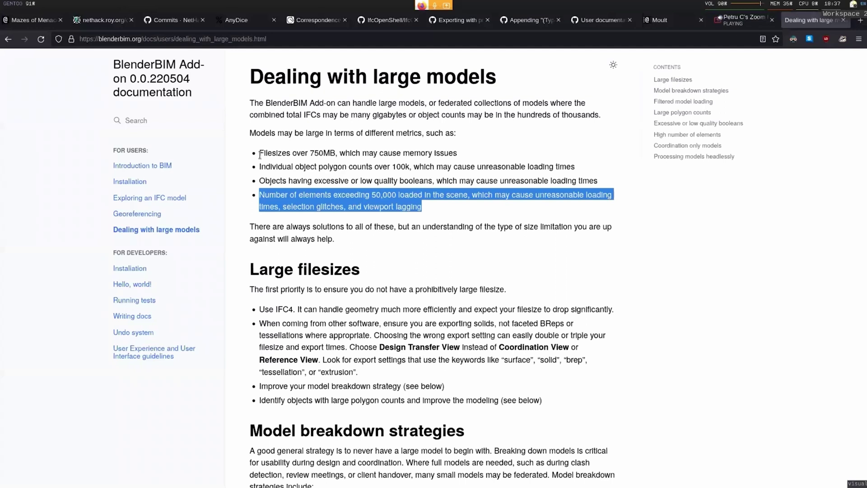
left_click_drag(259, 153, 435, 154)
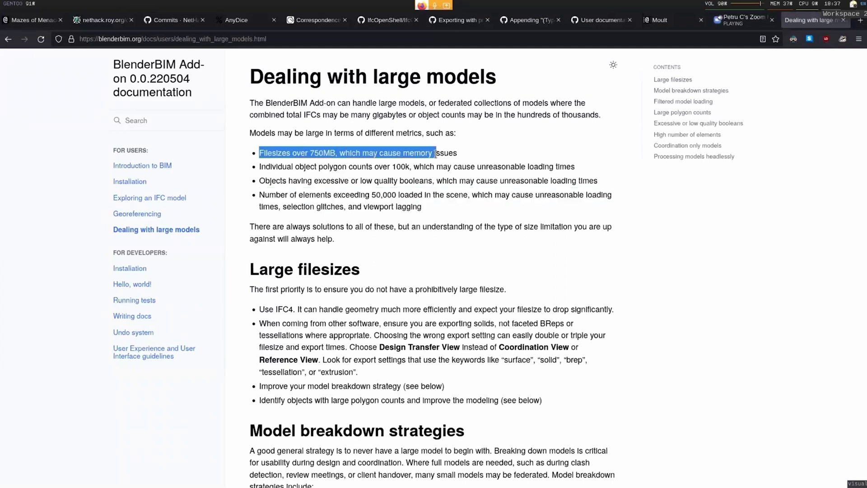
key("super+1")
key("super+2")
left_click(273, 175)
left_click_drag(261, 166, 403, 163)
left_click(363, 223, "shift")
left_click_drag(364, 224, 269, 191)
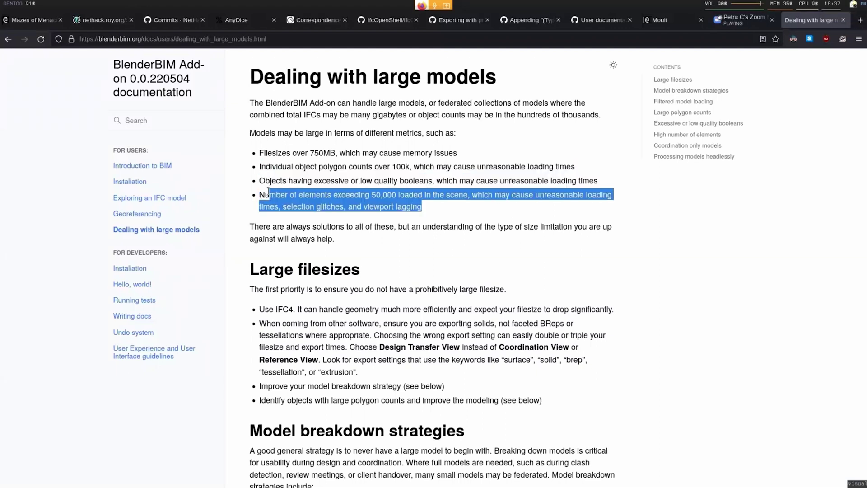
key("super+1")
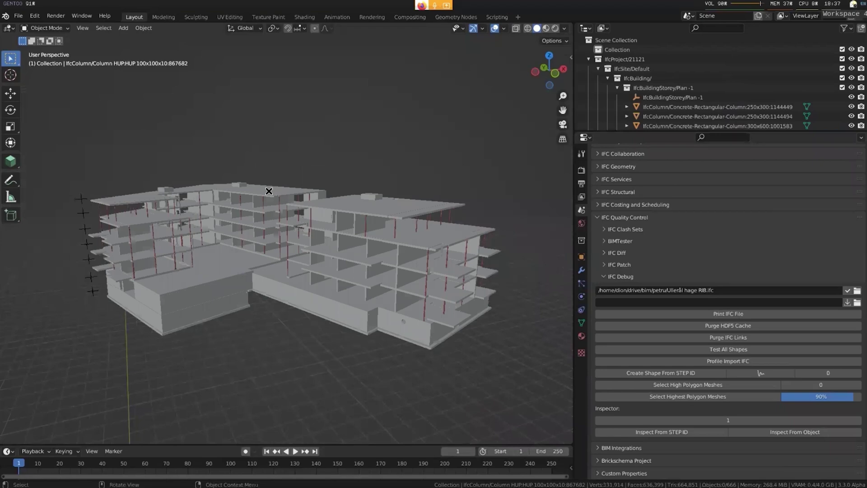
- Reread the documentation's points on individual object polygon counts and excessive or low quality booleans
key("super+2")
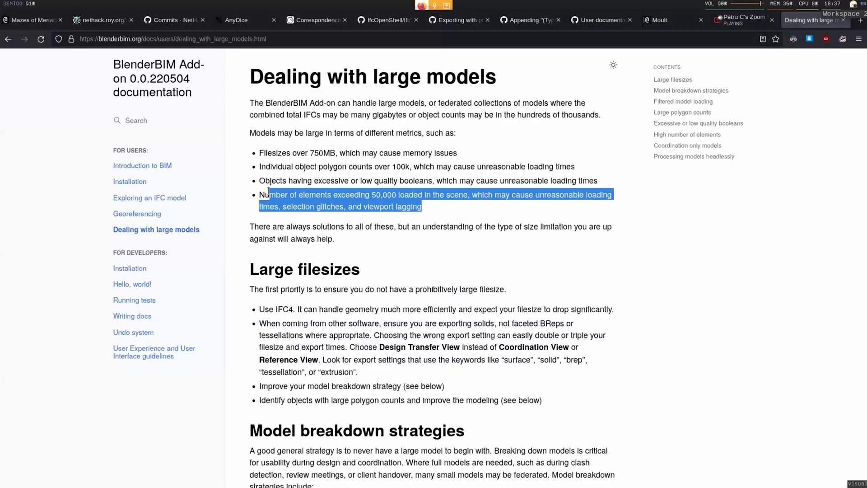
left_click_drag(272, 166, 444, 168)
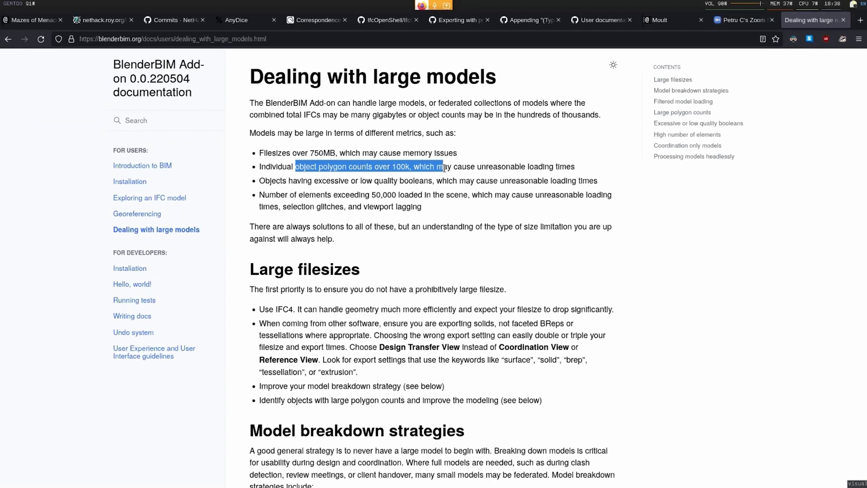
left_click_drag(292, 181, 434, 180)
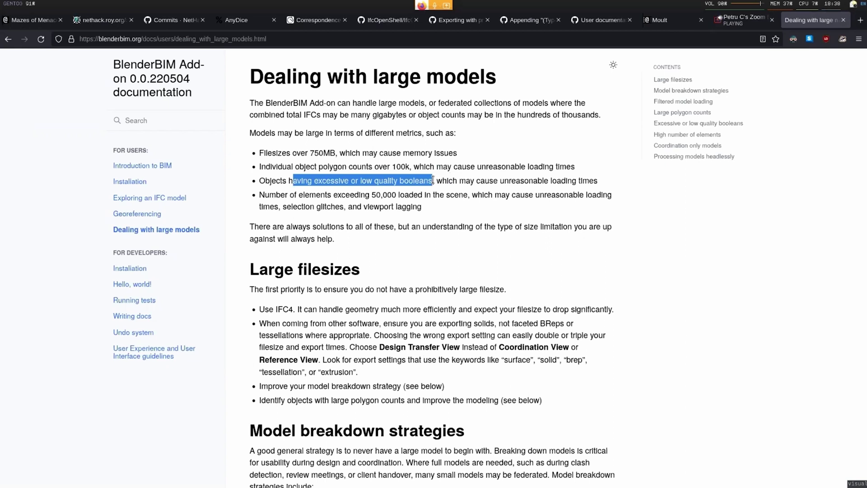
left_click_drag(509, 181, 315, 182)
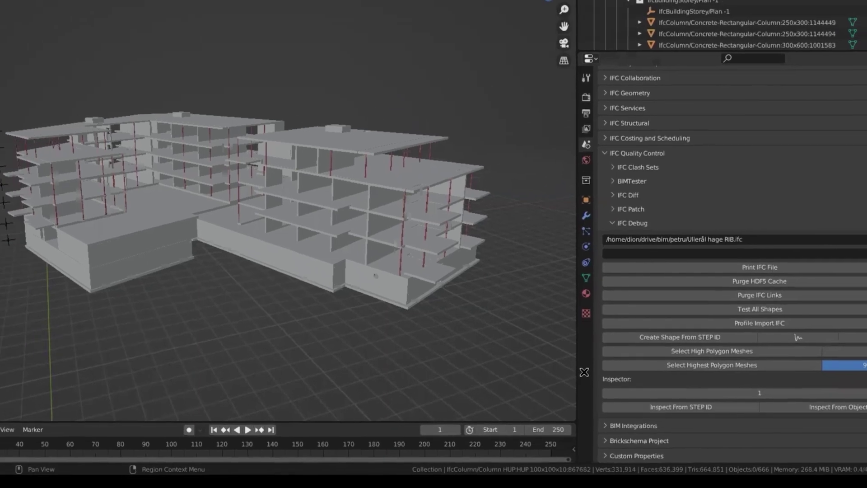
- Select the highest polygon meshes at the 90% percentile, inspect them in the building and clear the selection
left_click(722, 374)
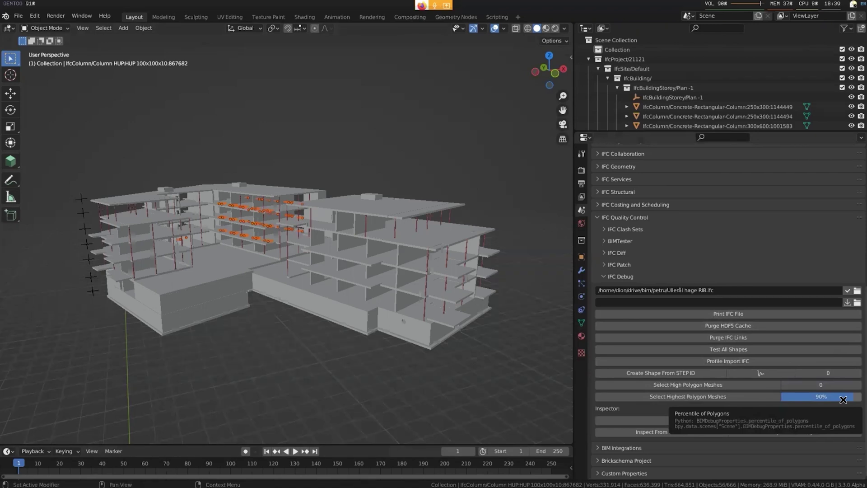
scroll(297, 235, "up", 5)
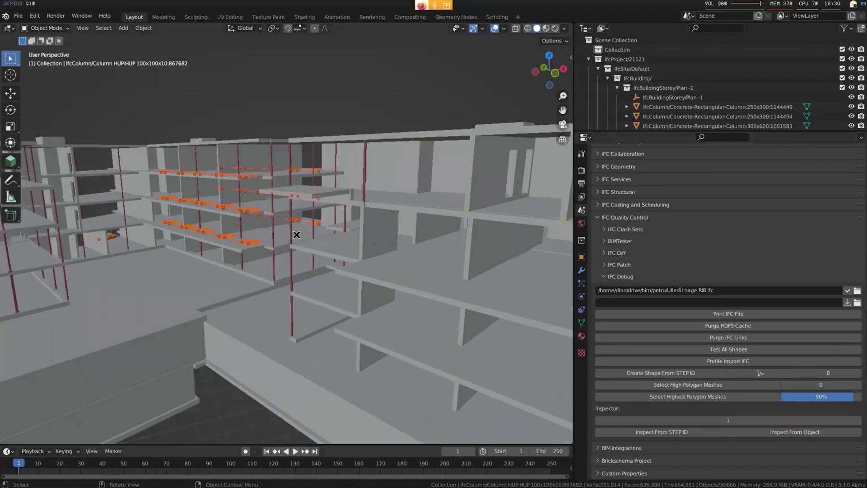
scroll(405, 287, "down", 4)
scroll(406, 286, "down", 2)
key("alt+a")
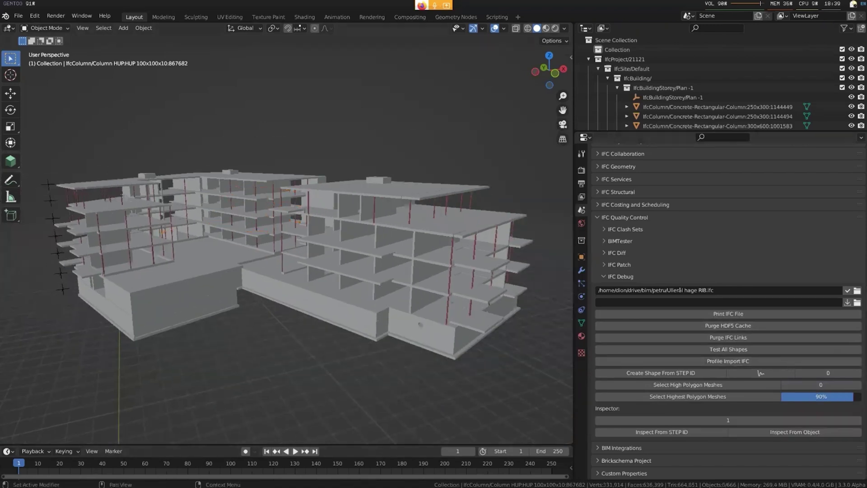
- Set the polygon percentile to 80% and select the highest polygon meshes
left_click(813, 396)
type("80")
key("Return")
left_click(757, 399)
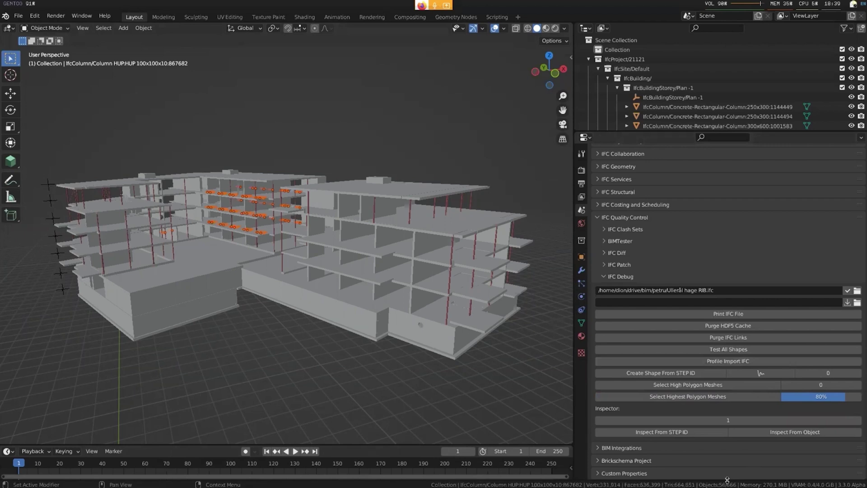
- Clear the selection, set the polygon percentile to 50% and select the highest polygon meshes again
left_click(524, 338)
left_click(829, 397)
type("50")
key("Return")
left_click(748, 396)
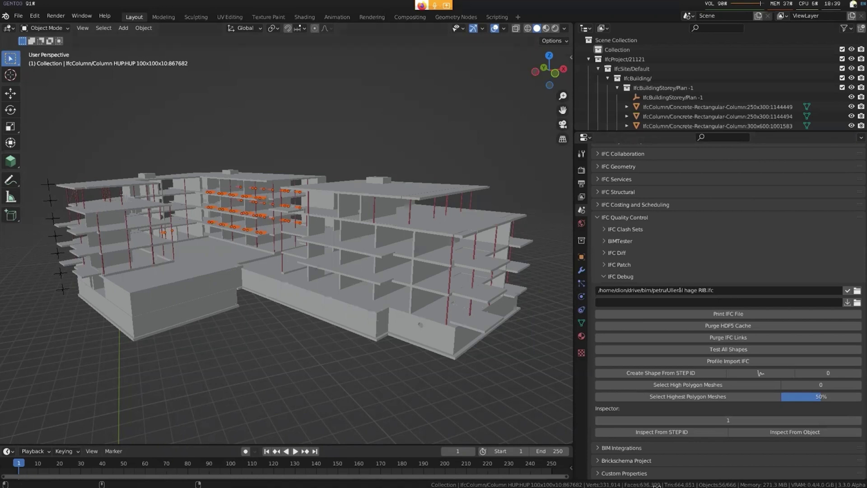
- Hide everything except the selected high polygon meshes, then pick one Schöck Isokorb element and inspect it up close
key("shift+h")
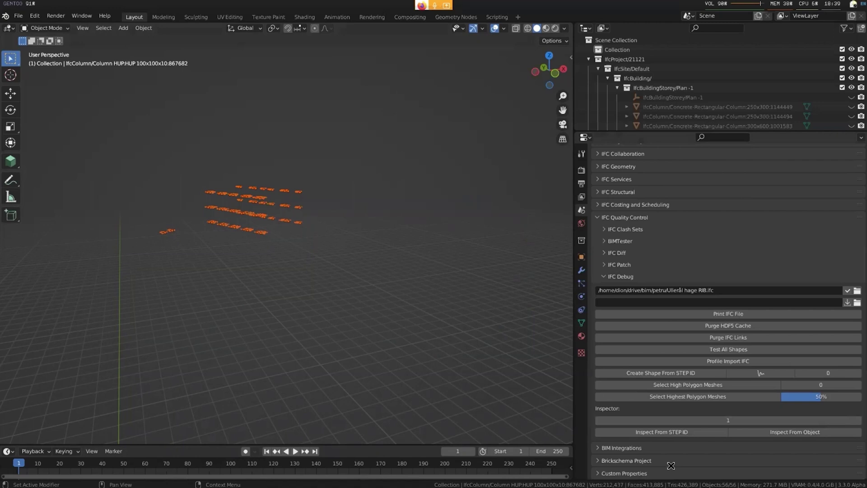
scroll(339, 265, "up", 5)
left_click(350, 284)
left_click(358, 289)
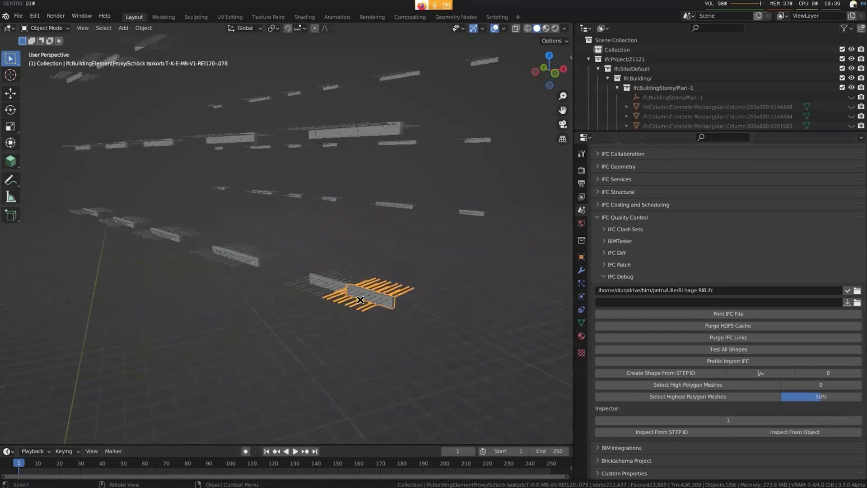
key("grave")
left_click(409, 335)
middle_click_drag(410, 334, 341, 332)
scroll(403, 329, "up", 4)
scroll(403, 328, "down", 4)
scroll(375, 322, "down", 2)
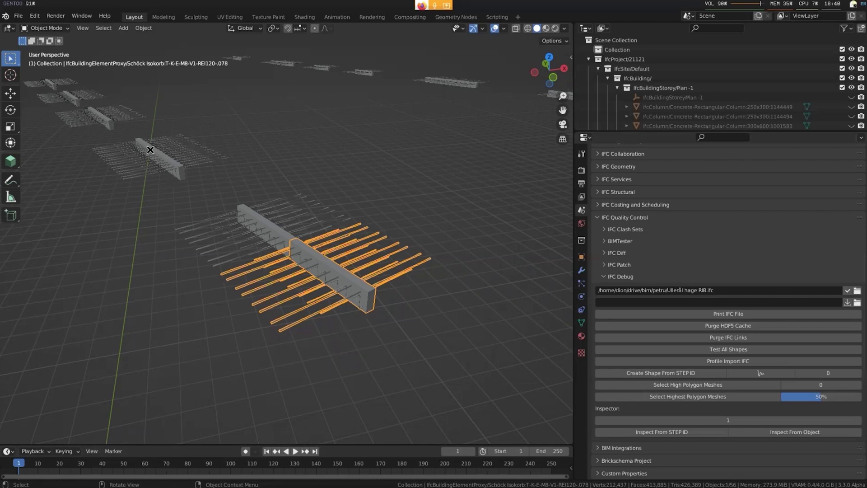
- Examine one of the two separate blue Isokorb elements, then reselect the front Isokorb of the larger group
scroll(361, 241, "down", 5)
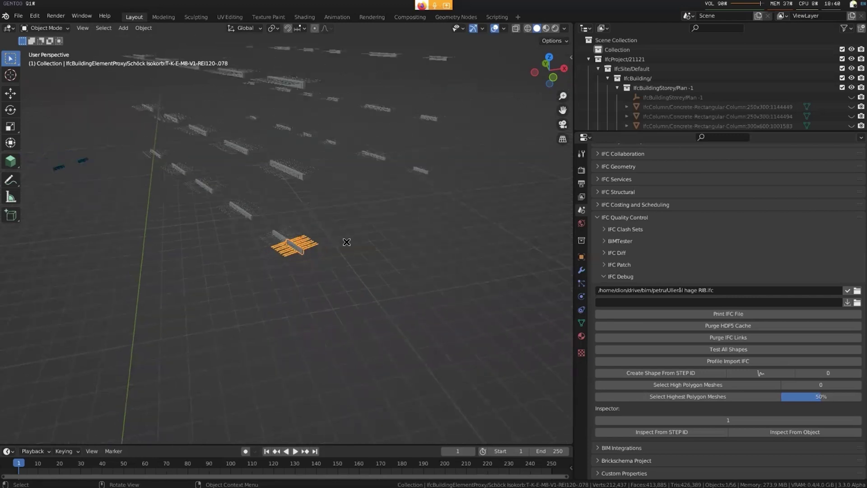
middle_click_drag(345, 242, 393, 286, "shift")
key("grave")
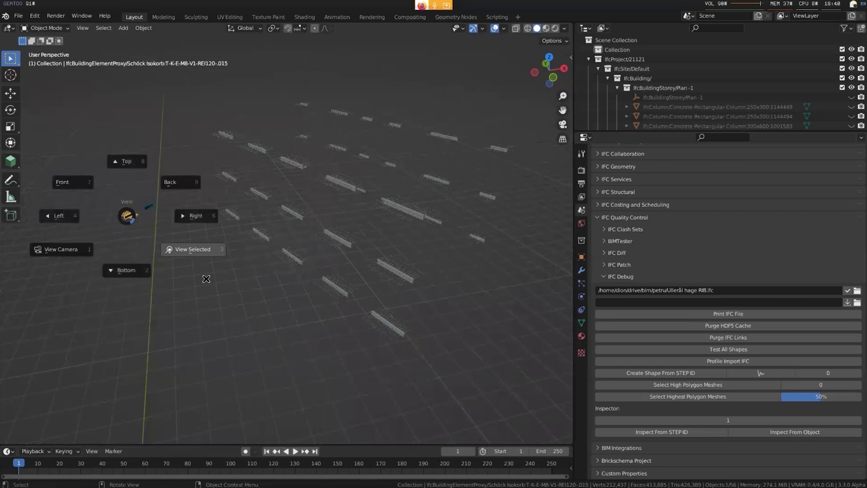
left_click(203, 277)
middle_click_drag(203, 276, 211, 283)
scroll(286, 283, "down", 5)
middle_click_drag(286, 283, 334, 329)
left_click(334, 329)
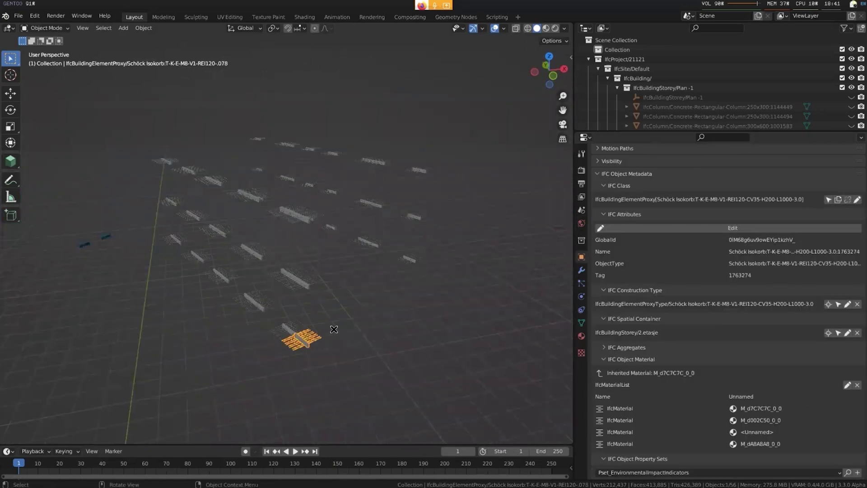
- Select all elements sharing the construction type of the front H200 Isokorb
left_click(348, 303)
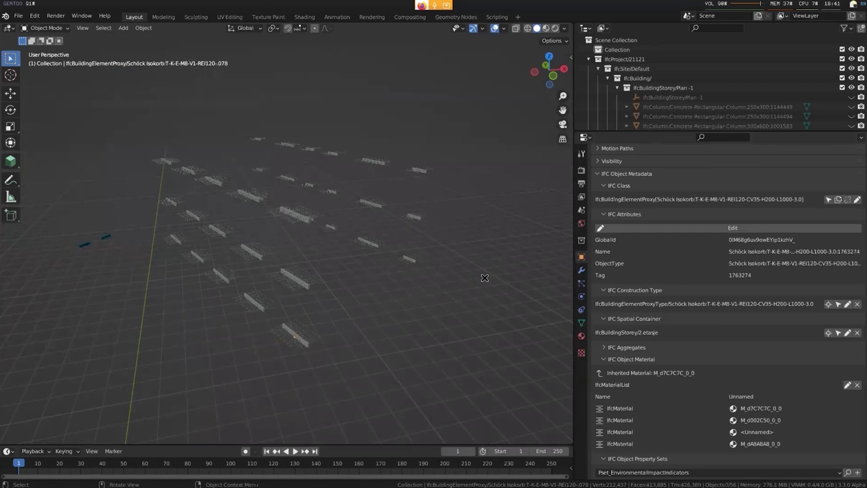
middle_click_drag(485, 277, 355, 333)
left_click(305, 359)
middle_click_drag(305, 359, 308, 347)
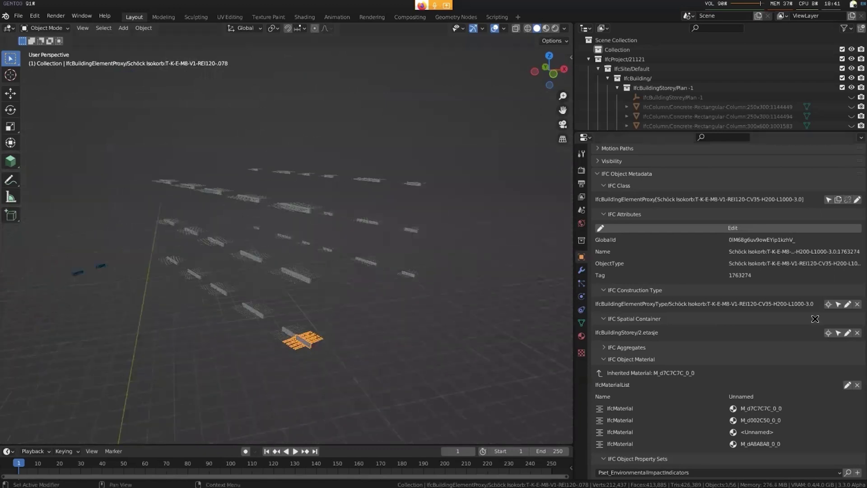
left_click(836, 306)
middle_click_drag(379, 311, 364, 312)
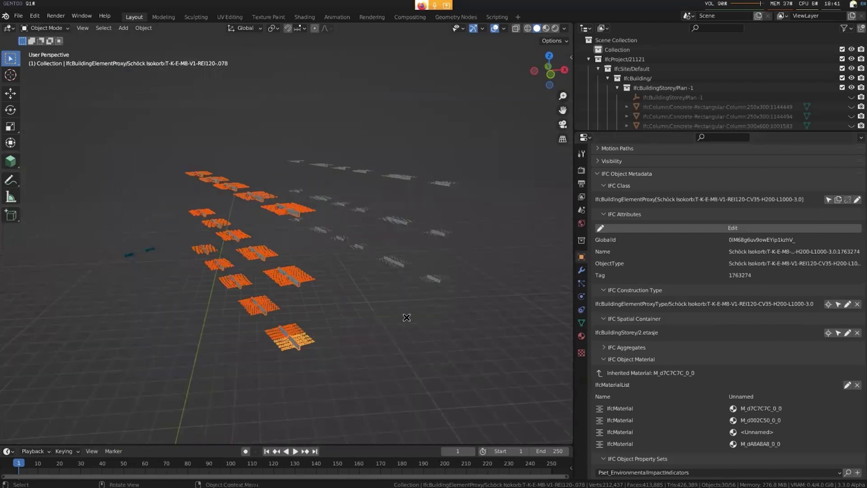
- Select all elements of the H170 Isokorb construction type, then all elements of the H230 Isokorb construction type
left_click(441, 279)
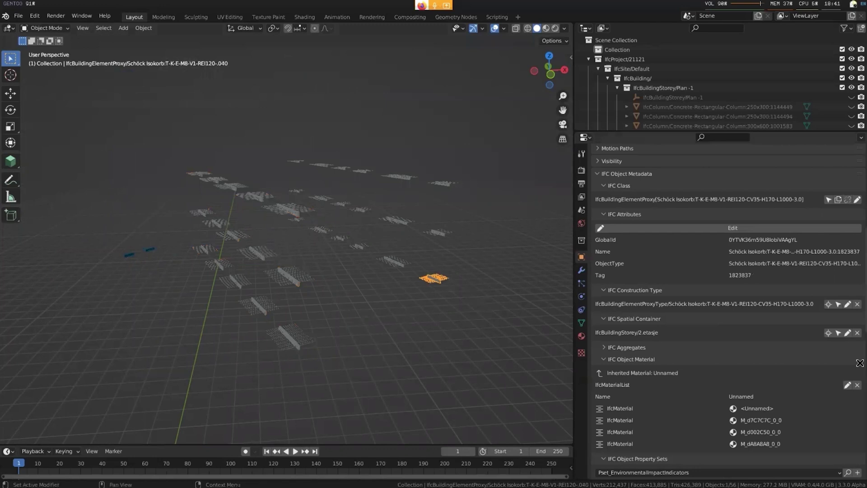
left_click(839, 332)
middle_click_drag(452, 316, 448, 181)
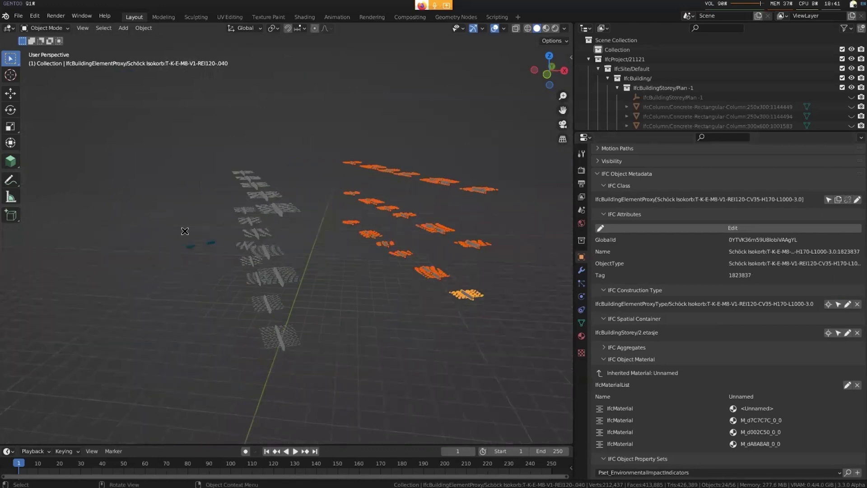
left_click(190, 246)
left_click(841, 304)
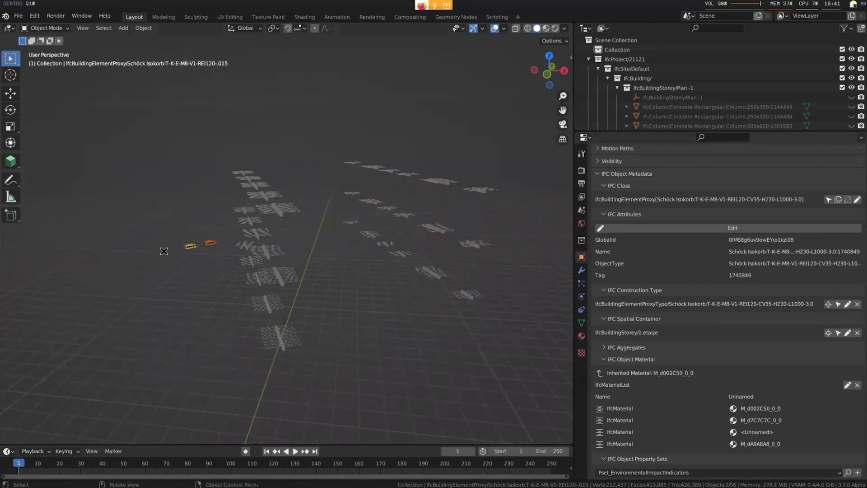
- Pick the front H200 Isokorb and the front H170 Isokorb in turn to compare them, then clear the selection
left_click(280, 337)
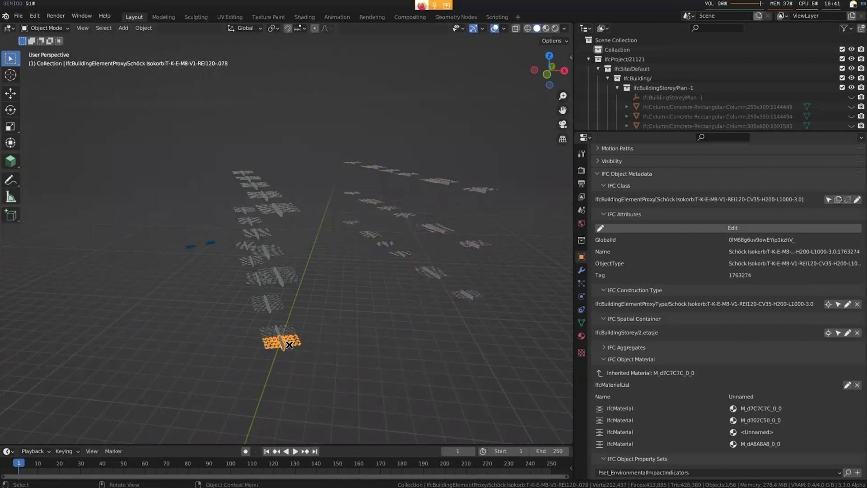
key("g")
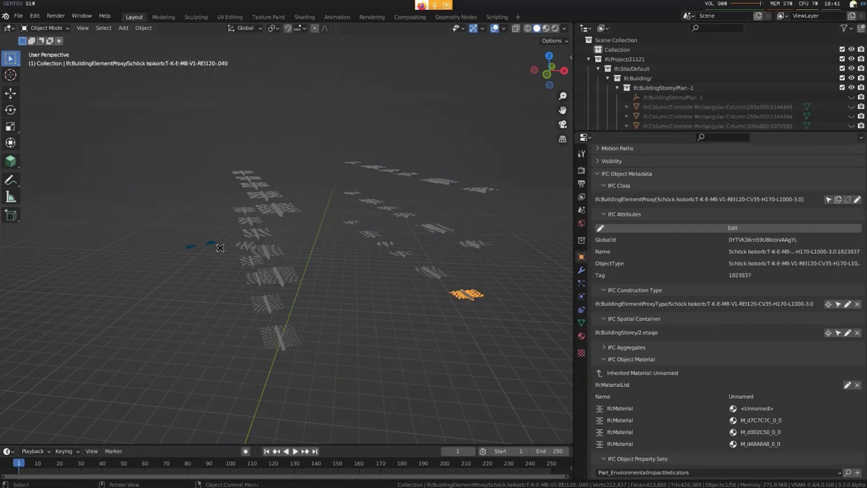
key("Escape")
left_click(470, 295)
key("alt+a")
- Reveal all hidden objects, set the polygon percentile to 30% and select the highest polygon meshes
left_click(584, 213)
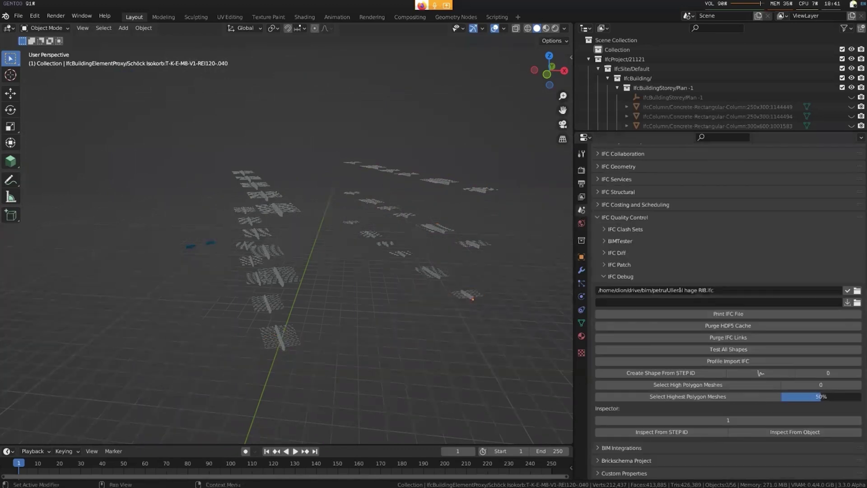
key("alt+h")
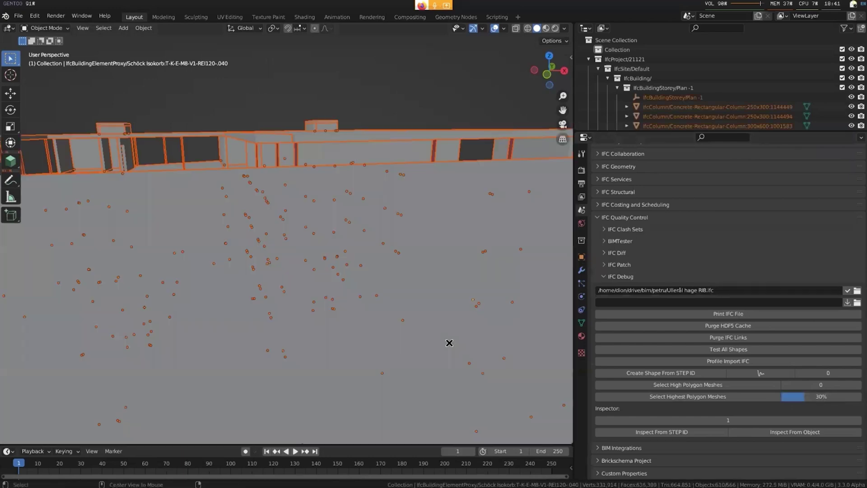
key("Home")
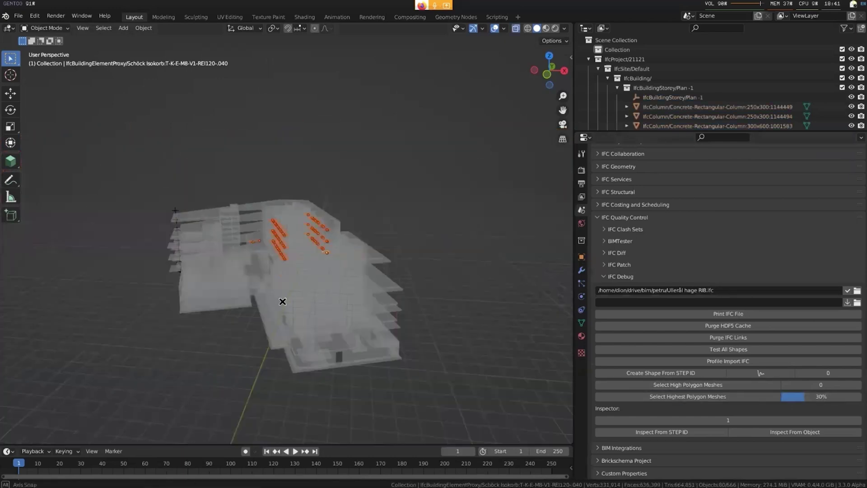
middle_click_drag(406, 295, 334, 302)
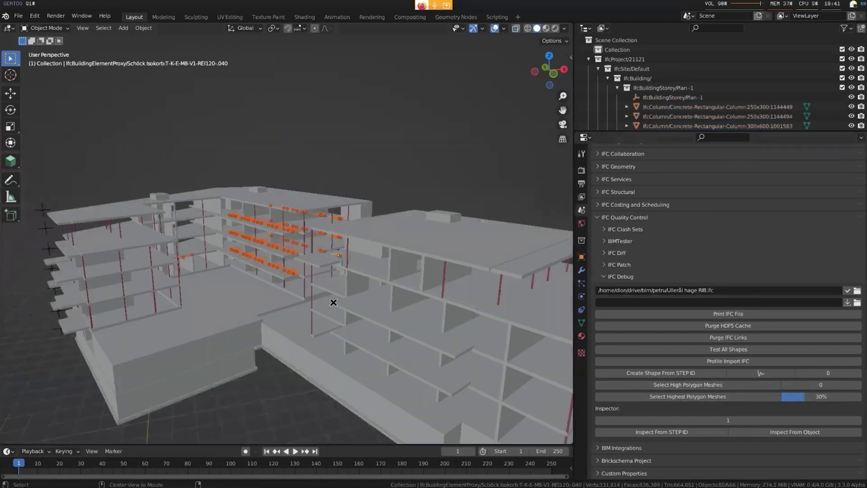
- Set the polygon percentile to 20%, select the highest polygon meshes and clear the selection
left_click(831, 398)
type("20")
key("Return")
left_click(717, 396)
key("alt+a")
- Set the polygon percentile to 10%, select the highest polygon meshes and clear the selection
left_click(824, 395)
type("10")
key("Return")
left_click(705, 396)
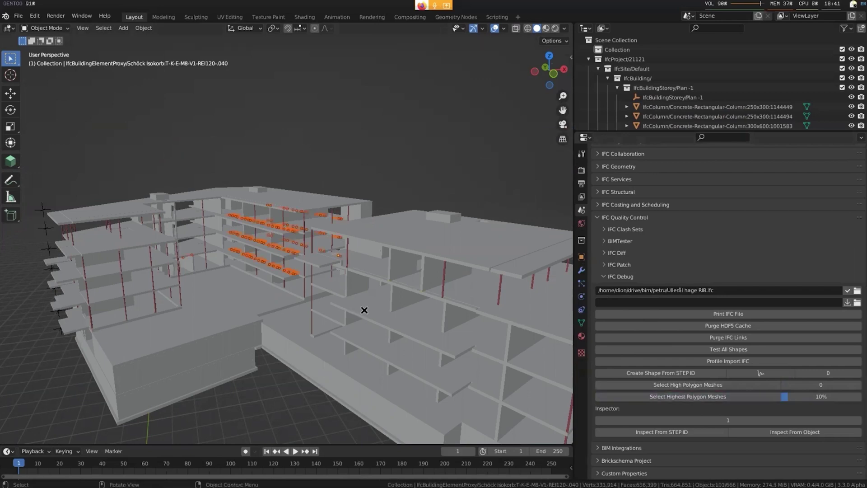
key("alt+a")
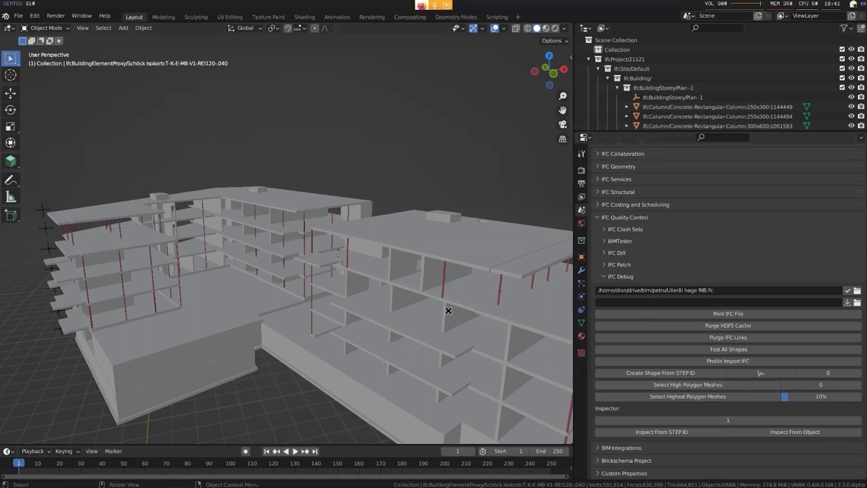
- Set the polygon percentile to 5%, select the highest polygon meshes and hide all other objects
left_click(840, 397)
type("5")
key("Return")
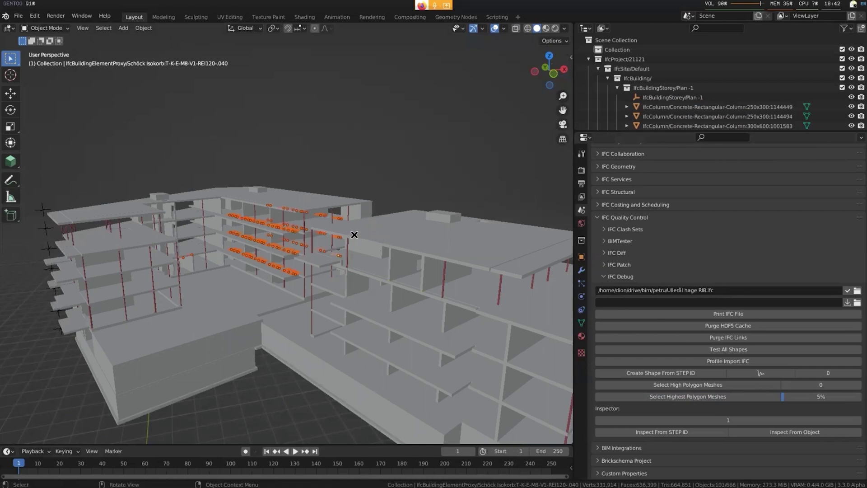
key("shift+h")
- Select an H200 Isokorb and examine its IFC representations and its reinforcement bars up close
left_click(308, 256)
key("KP_Decimal")
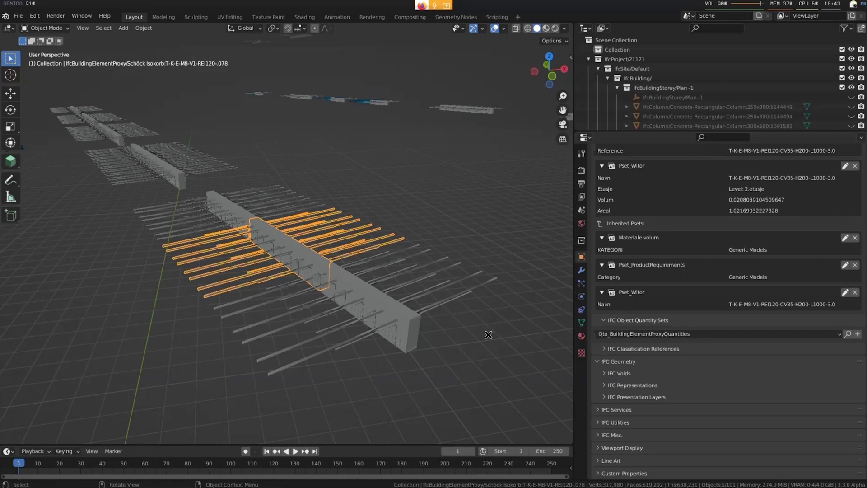
left_click(624, 385)
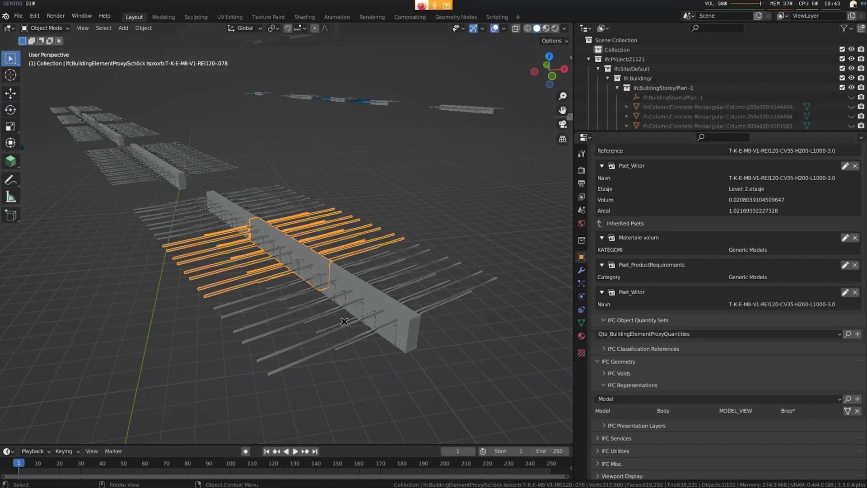
mouse_move(351, 280)
middle_mouse_down()
mouse_move(342, 296)
mouse_move(339, 285)
middle_mouse_up()
scroll(342, 282, "up", 2)
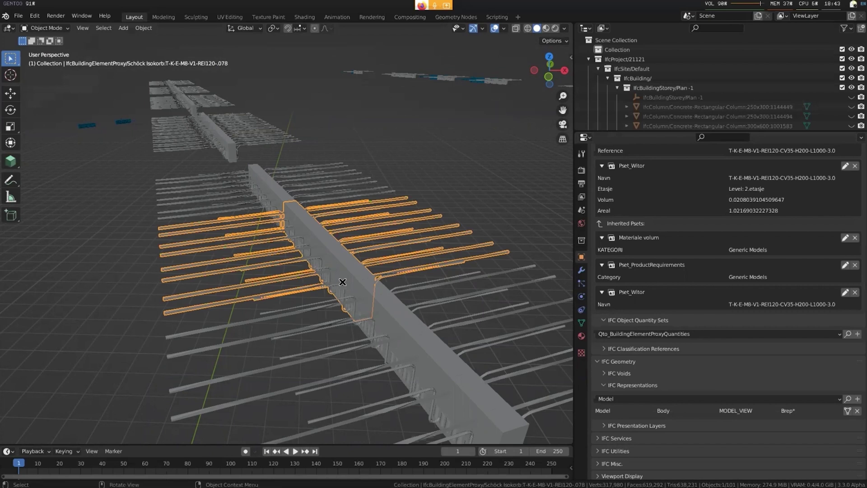
scroll(343, 282, "down", 2)
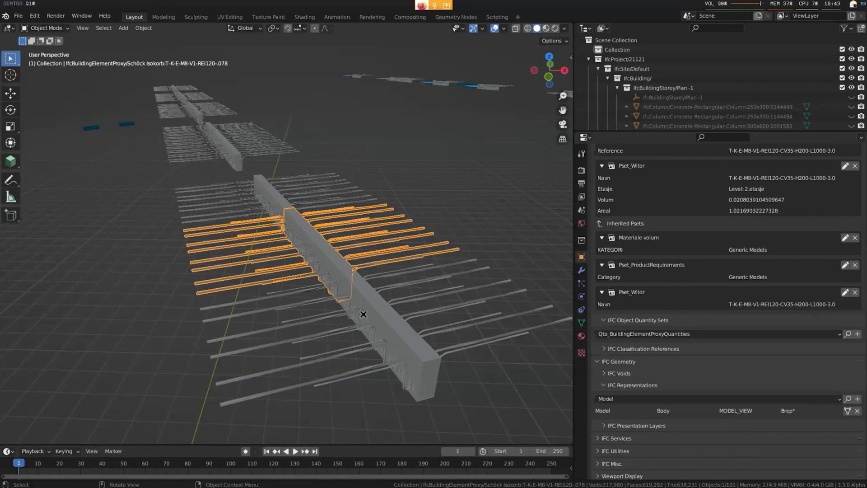
scroll(209, 287, "up", 2)
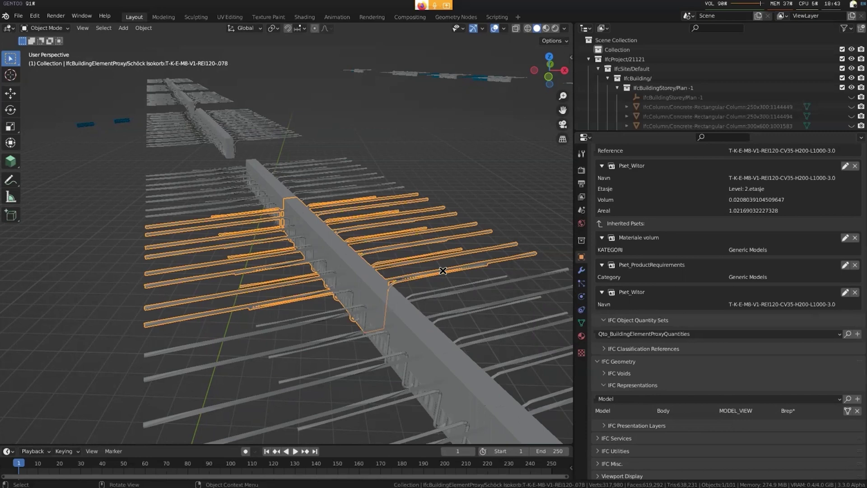
- Enter Edit Mode on the selected Isokorb mesh and isolate it in local view
key("Tab")
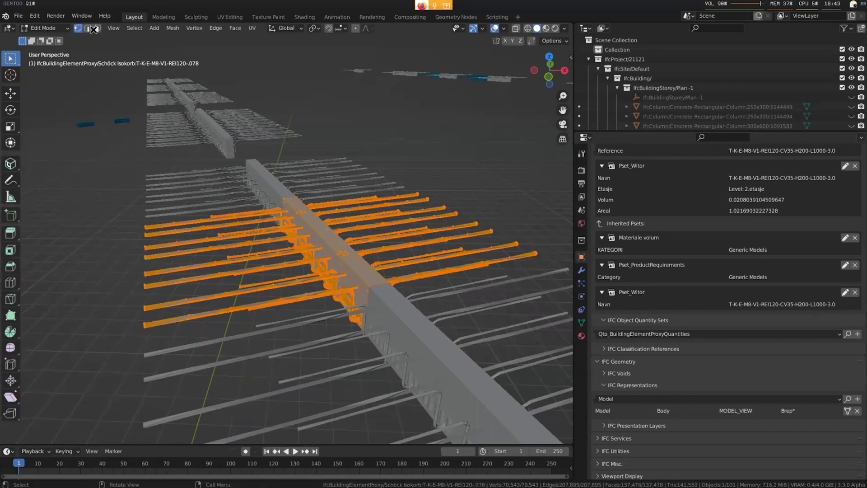
middle_click_drag(287, 289, 307, 301)
scroll(286, 308, "up", 2)
scroll(286, 307, "down", 3)
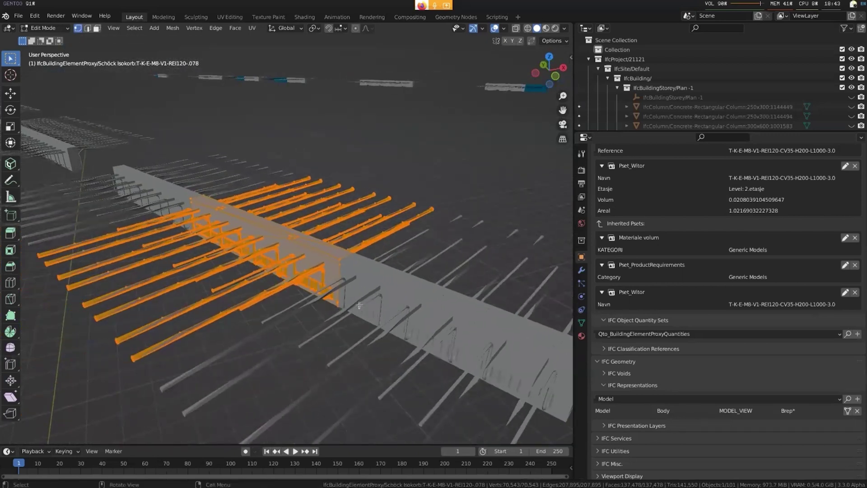
key("KP_Divide")
scroll(359, 305, "up", 4)
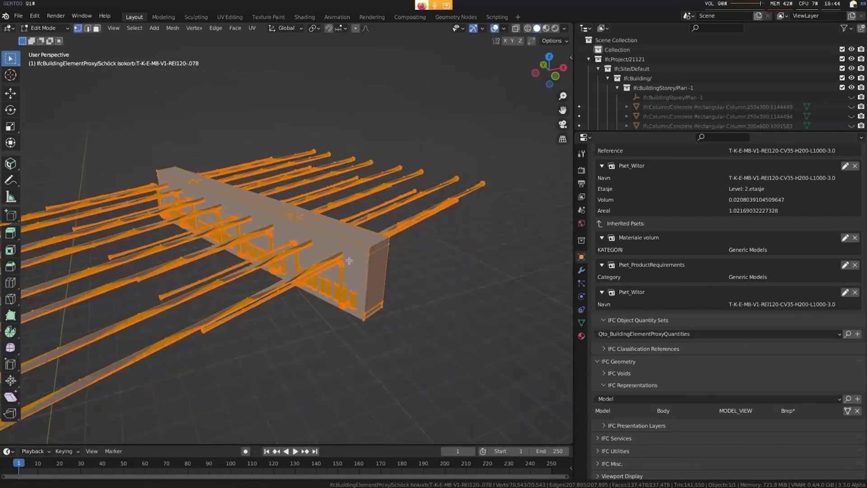
middle_click_drag(349, 260, 434, 326)
- From the front view, box-select the lower part of the Isokorb mesh in X-ray and inspect its reinforcement loops
key("KP_1")
scroll(434, 271, "up", 3)
key("alt+a")
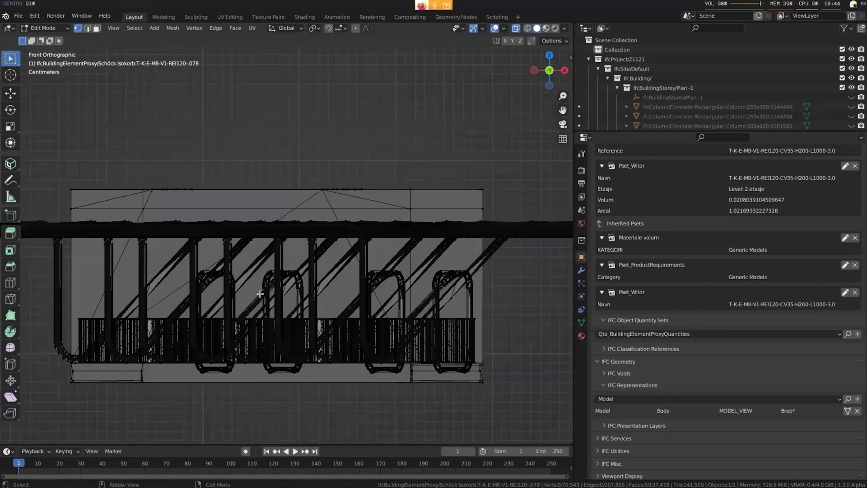
left_click_drag(38, 253, 507, 381)
middle_click_drag(507, 381, 359, 314)
scroll(360, 314, "up", 5)
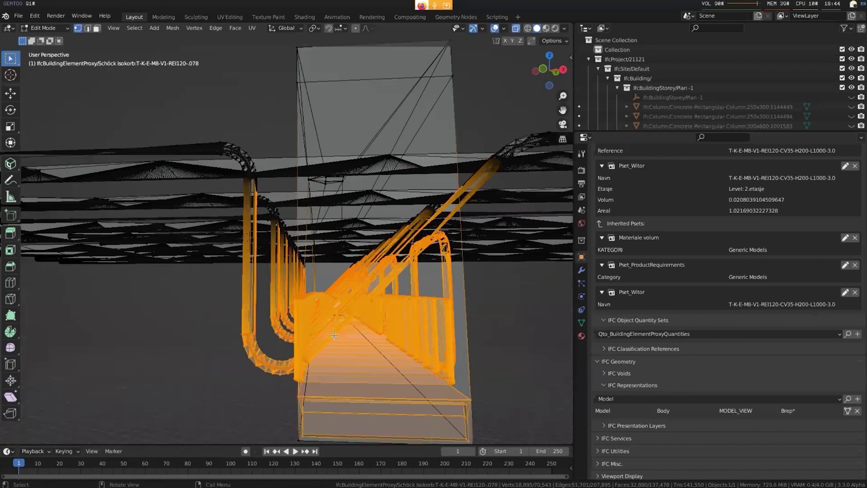
scroll(334, 336, "down", 4)
middle_click_drag(334, 336, 285, 238)
- Fly to the end of a reinforcement bar, clear the selection and box-select its geometry near the block
key("shift+grave")
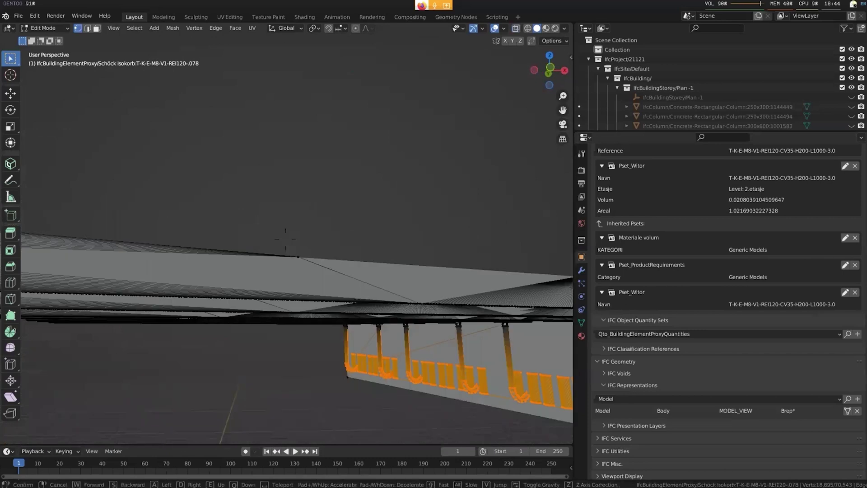
key("s")
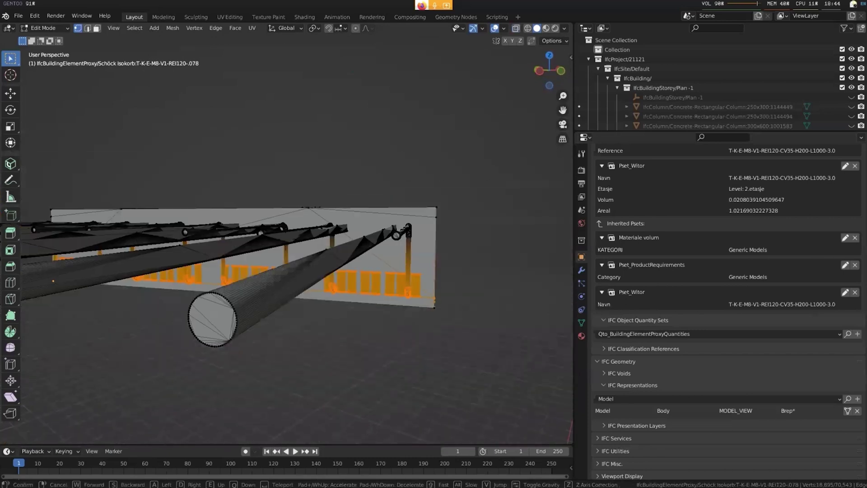
key("Return")
key("alt+a")
key("b")
left_click_drag(299, 221, 421, 293)
left_click(378, 259)
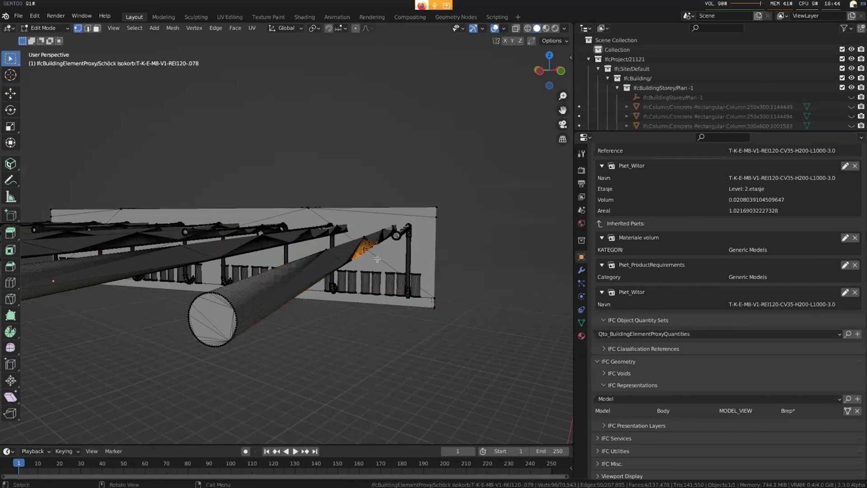
- View the whole Isokorb again and return it to Object Mode
scroll(378, 259, "down", 6)
middle_click_drag(378, 258, 300, 313)
scroll(446, 290, "up", 5)
key("Tab")
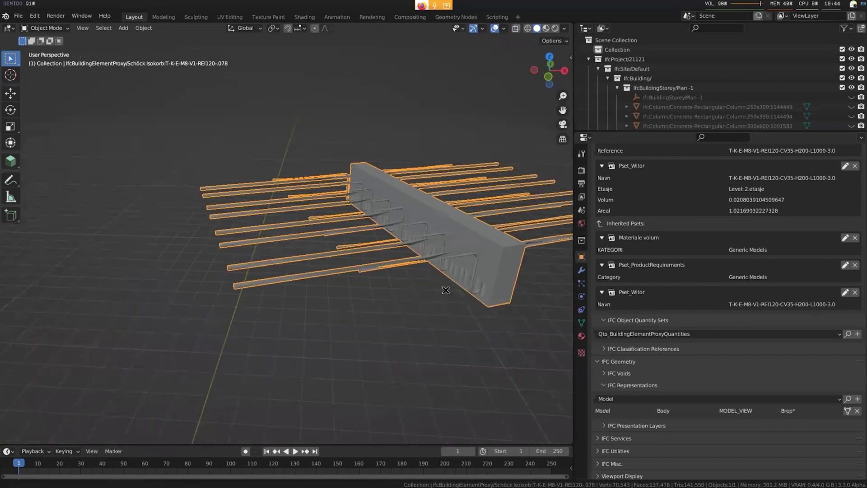
- Deselect the Isokorb and show the scene's IFC Project Setup with IFC Organisations to check the authoring software
middle_click_drag(445, 290, 354, 322)
key("alt+a")
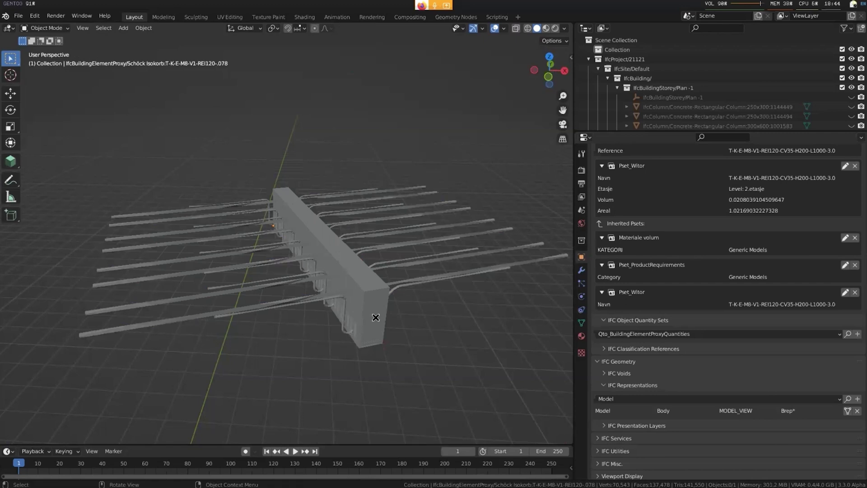
left_click(582, 210)
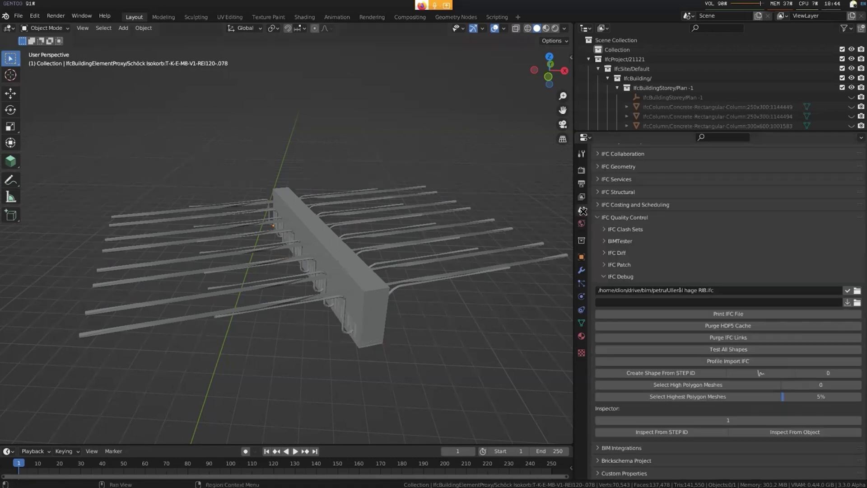
scroll(673, 285, "up", 5)
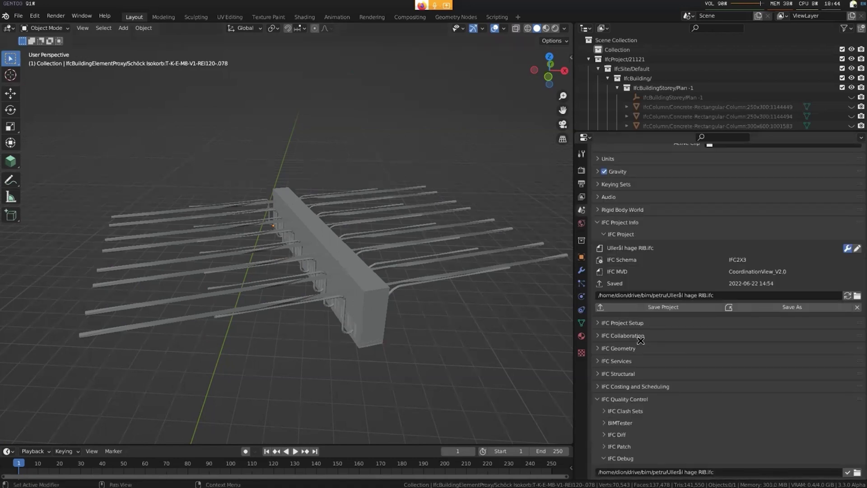
middle_click_drag(637, 357, 635, 244)
left_click(634, 217)
left_click(650, 286)
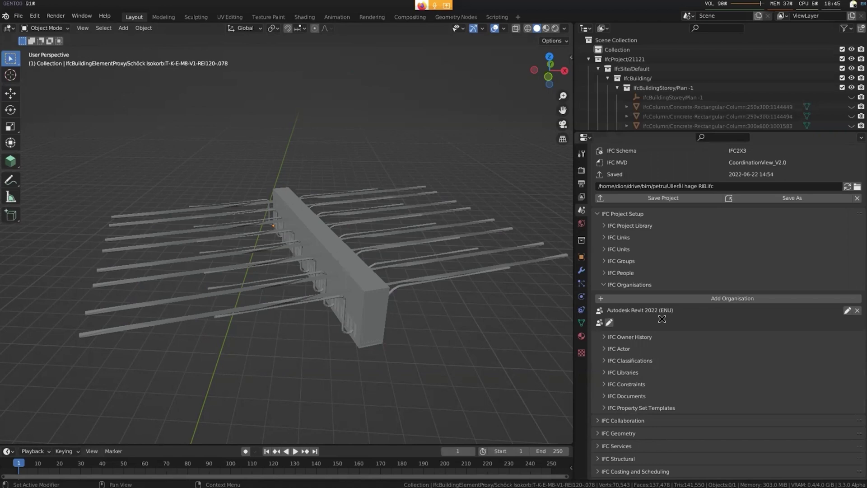
- Switch to the OSArch wiki in the browser and search it for "revit geometry"
middle_click_drag(380, 341, 350, 248)
scroll(358, 240, "up", 6)
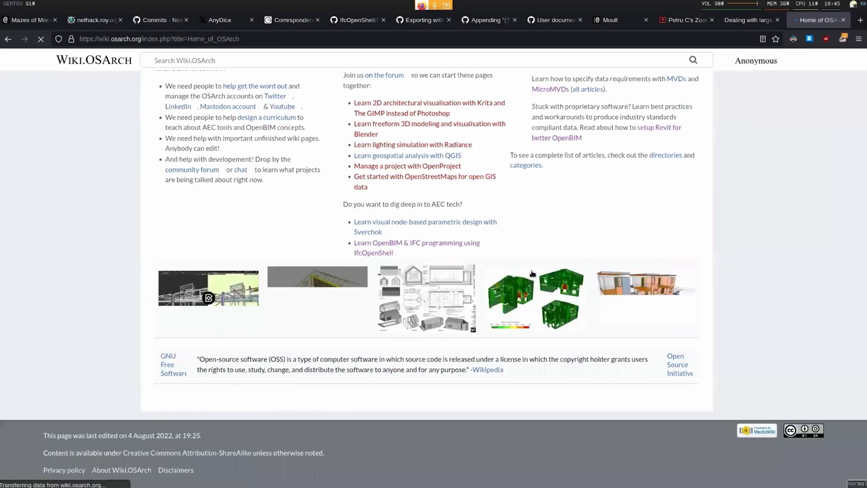
scroll(532, 271, "up", 12)
scroll(531, 270, "down", 4)
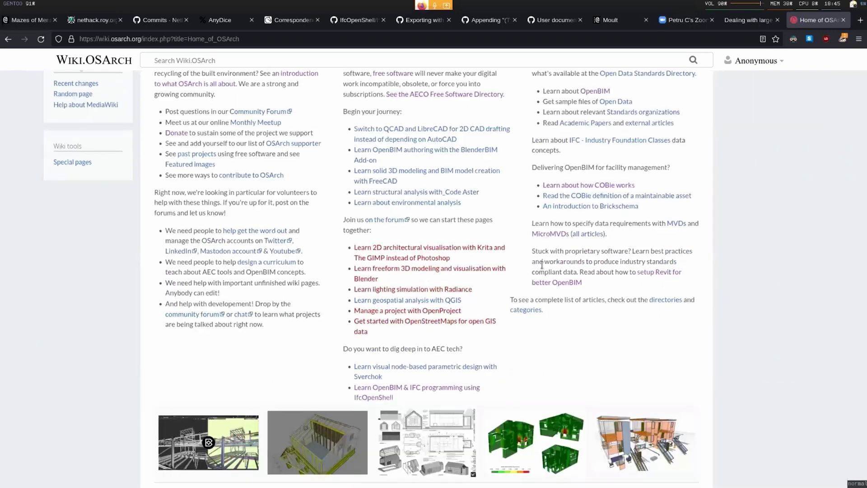
scroll(265, 63, "up", 7)
left_click(266, 63)
type("revit geometry")
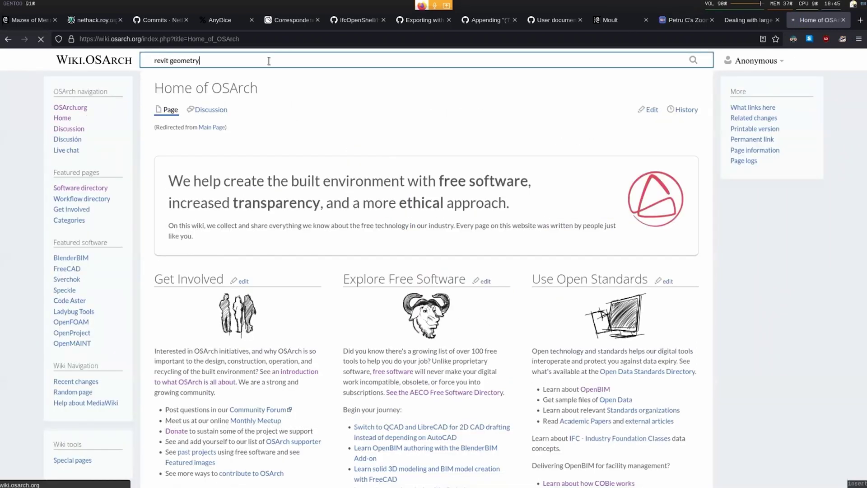
key("Return")
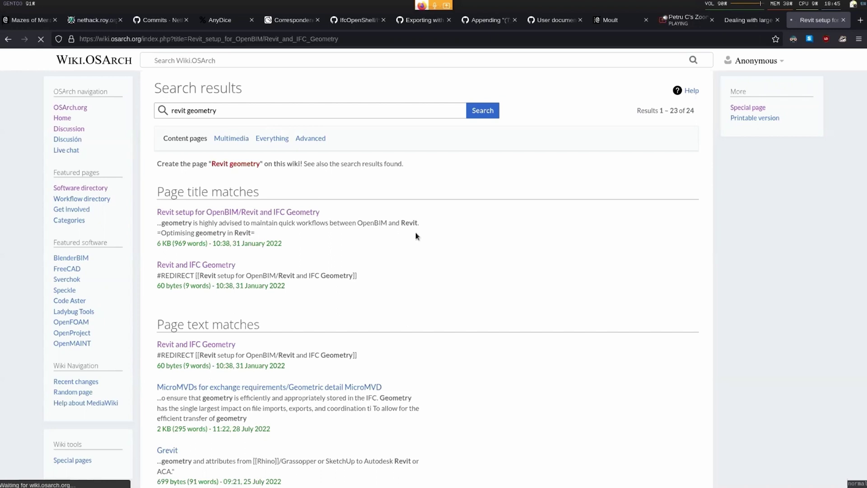
- Read the wiki article on Revit and IFC Geometry, view its swept-profile fillet image and return to the article
scroll(533, 233, "down", 2)
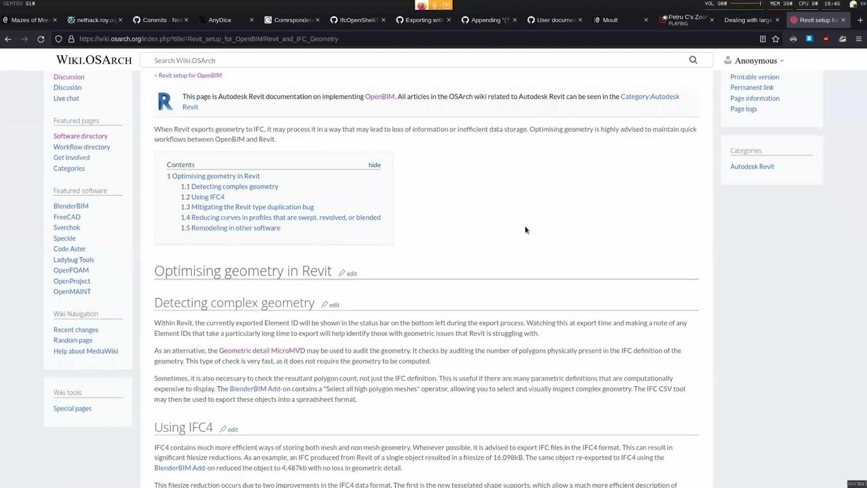
scroll(525, 226, "down", 3)
scroll(520, 221, "down", 6)
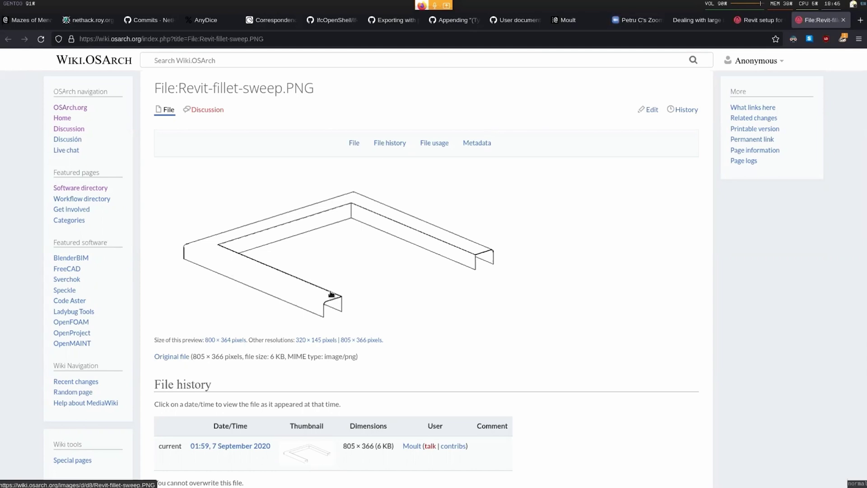
key("ctrl+Page_Up")
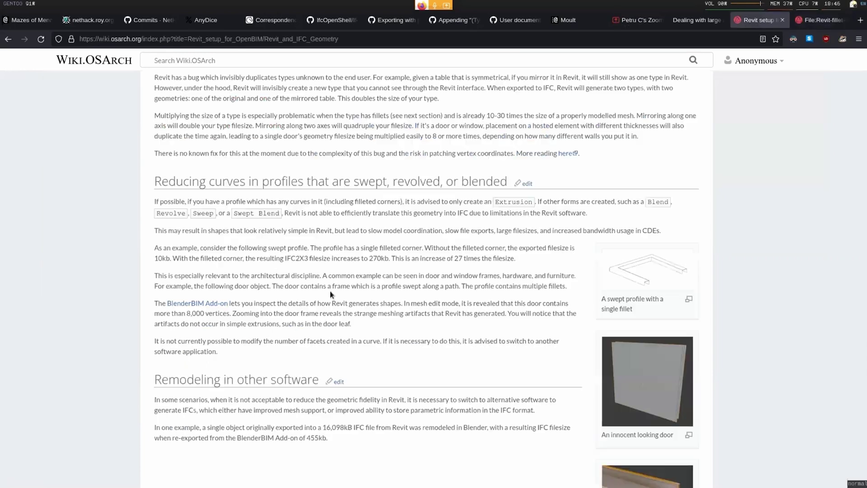
- Open the door image in a background tab and highlight the file sizes with and without the filleted corner in the article text
middle_click(643, 378)
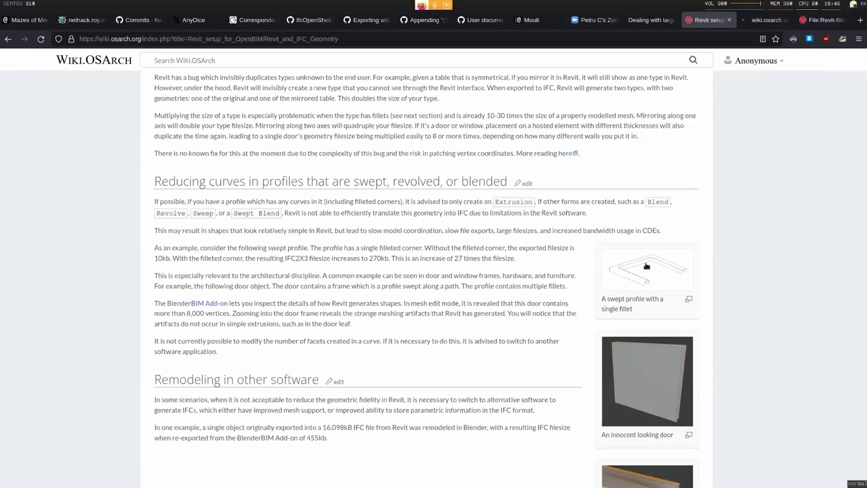
double_click(157, 259)
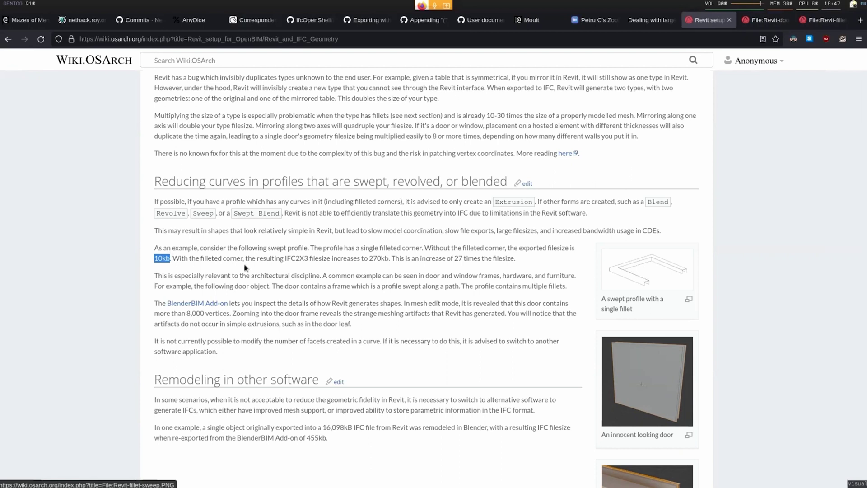
left_click_drag(191, 259, 243, 259)
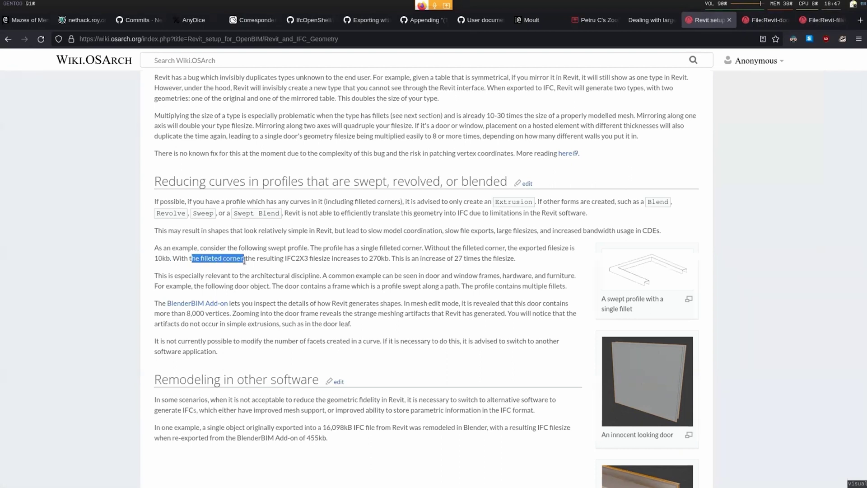
double_click(371, 259)
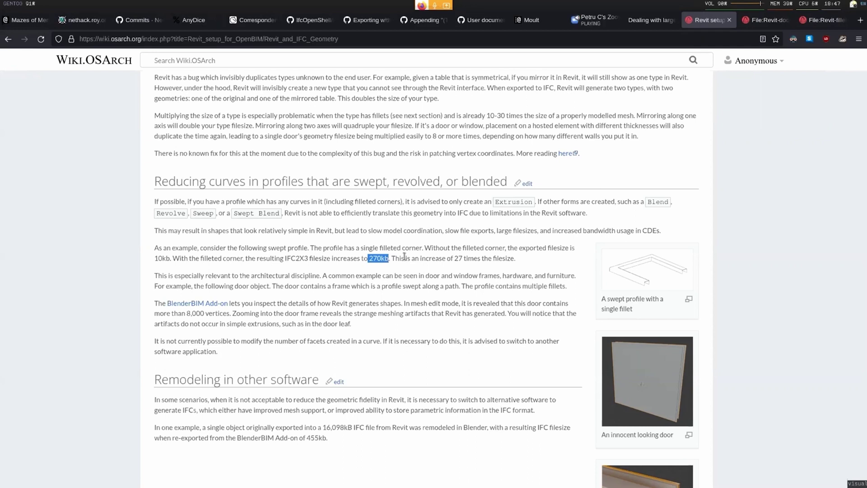
- Open the close-up door frame image in another tab, examine both door geometry images and return to the article
scroll(404, 256, "down", 3)
middle_click(663, 413)
key("ctrl+Tab")
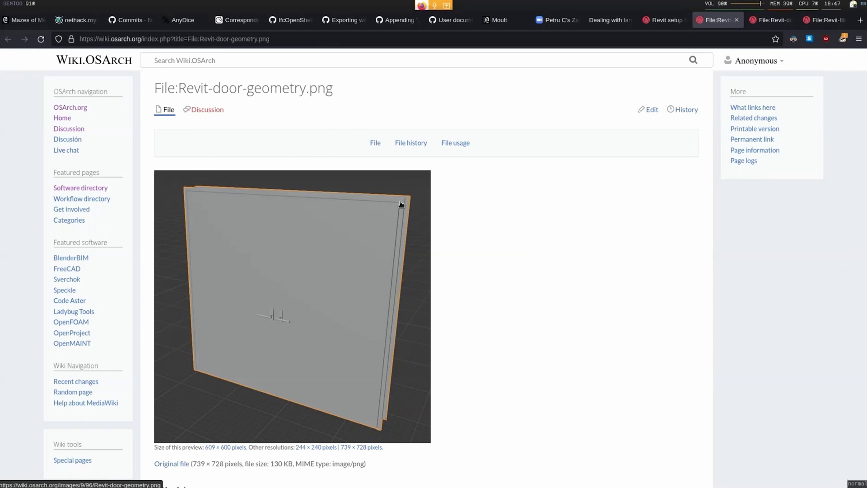
key("ctrl+Tab")
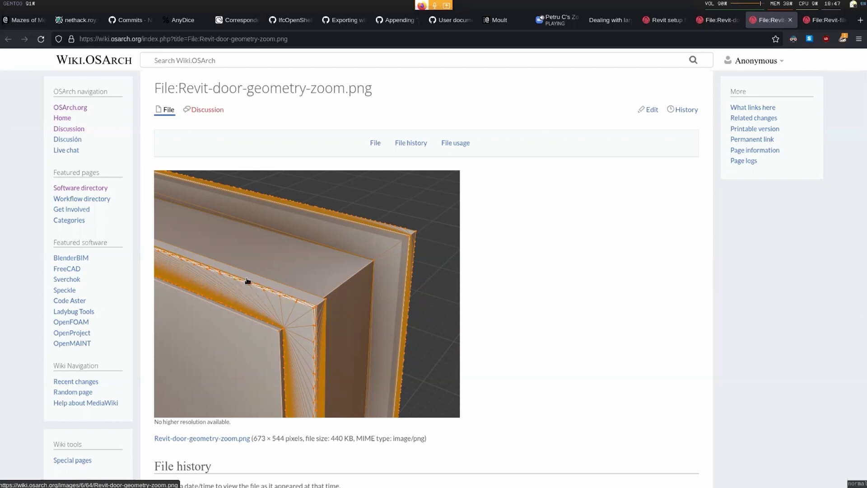
key("ctrl+Page_Up")
key("ctrl+Page_Up")
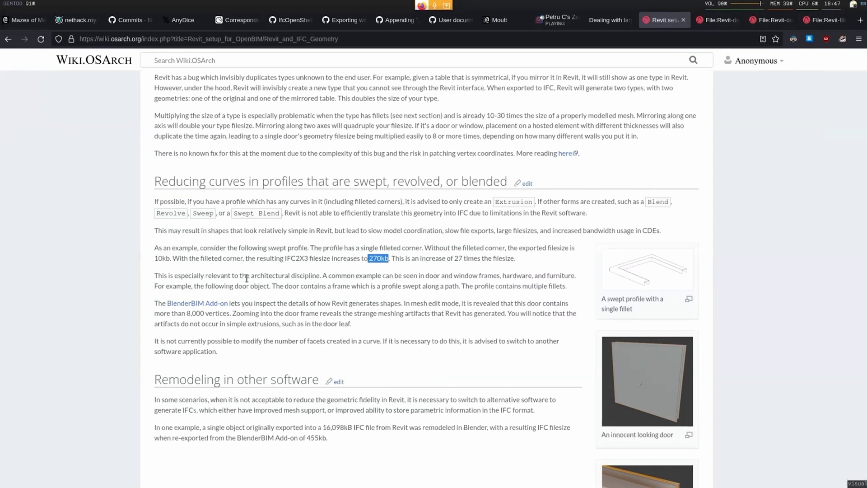
- Switch back to Blender, show the whole building again, and select and frame one Isokorb in X-ray
key("super+2")
middle_click_drag(345, 285, 394, 309)
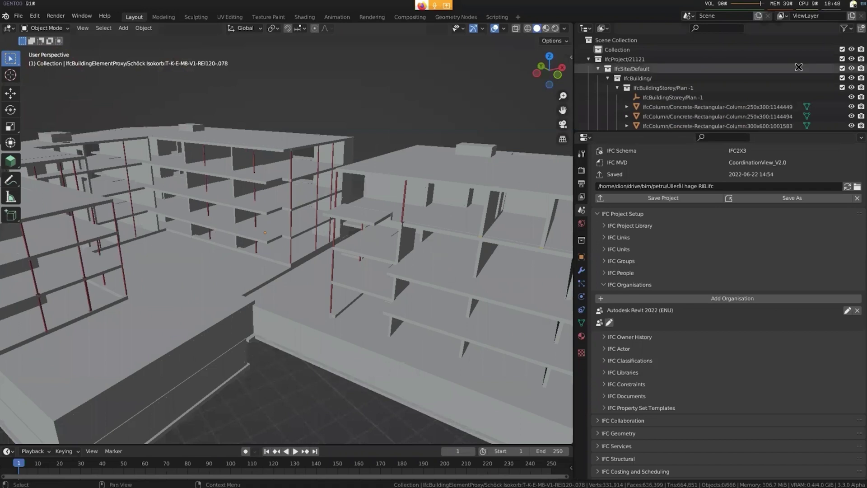
scroll(735, 96, "down", 10)
scroll(735, 96, "down", 8)
key("alt+z")
key("alt+z")
left_click(273, 249)
key("KP_Decimal")
key("alt+z")
key("grave")
left_click(333, 273)
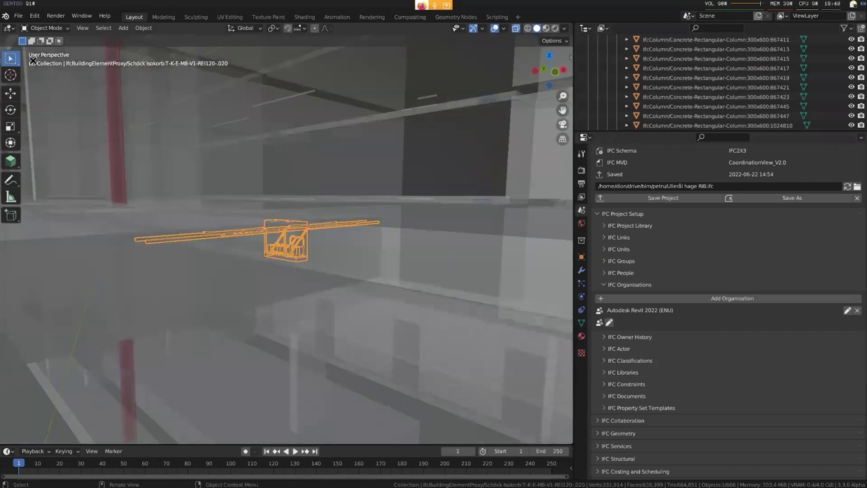
- Start a new file and load Ullerål hage RIB.ifc from the petru folder with Advanced Mode enabled
key("ctrl+n")
left_click(257, 135)
left_click(387, 267)
left_click(831, 420)
left_click(221, 315)
left_click(334, 161)
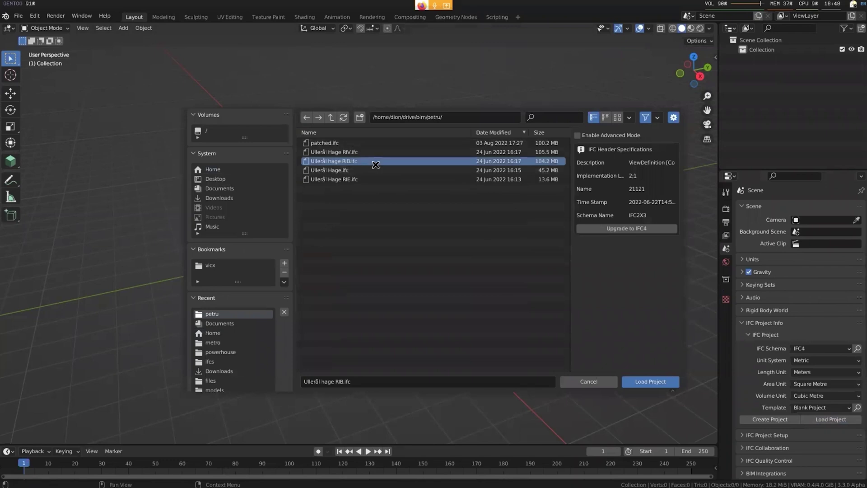
left_click(625, 134)
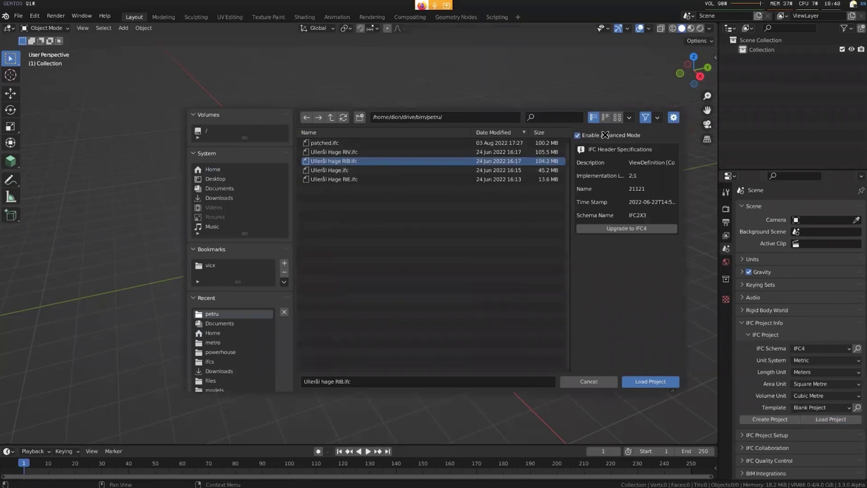
left_click(655, 380)
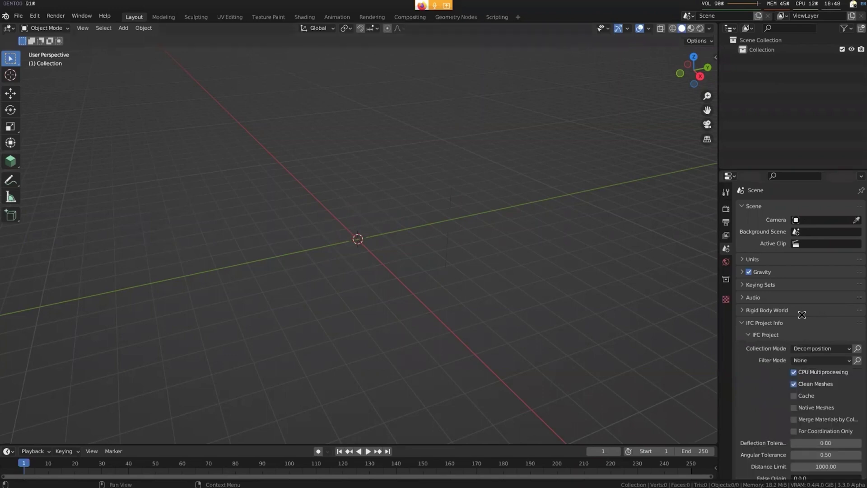
- Set the Filter Mode to IFC Class, include every class except IfcBuildingElementProxy, and load the project elements
scroll(802, 314, "down", 6)
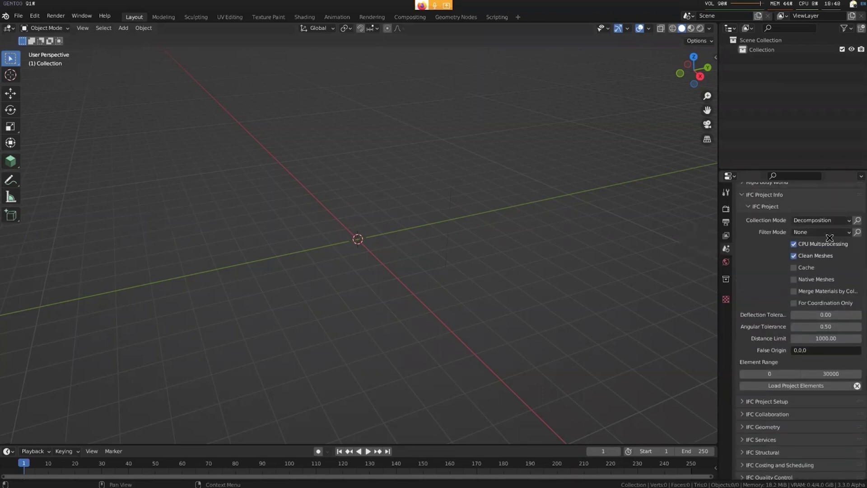
left_click(833, 233)
left_click(819, 266)
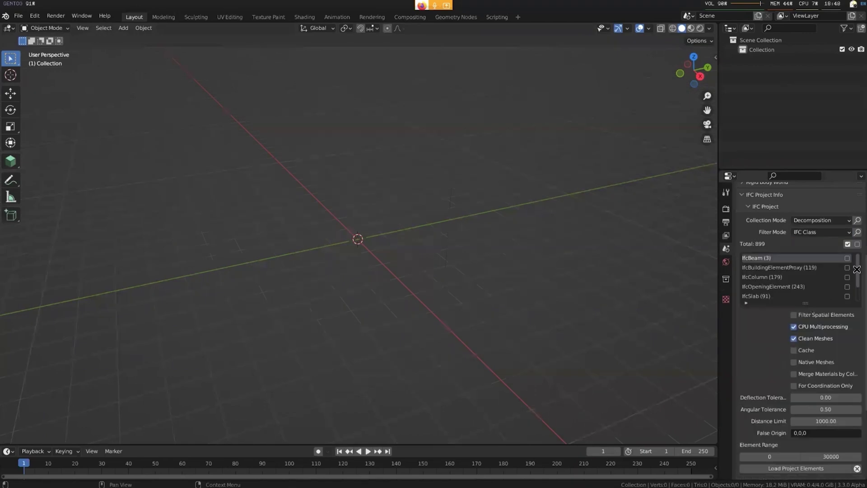
left_click(846, 268)
left_click_drag(806, 303, 806, 333)
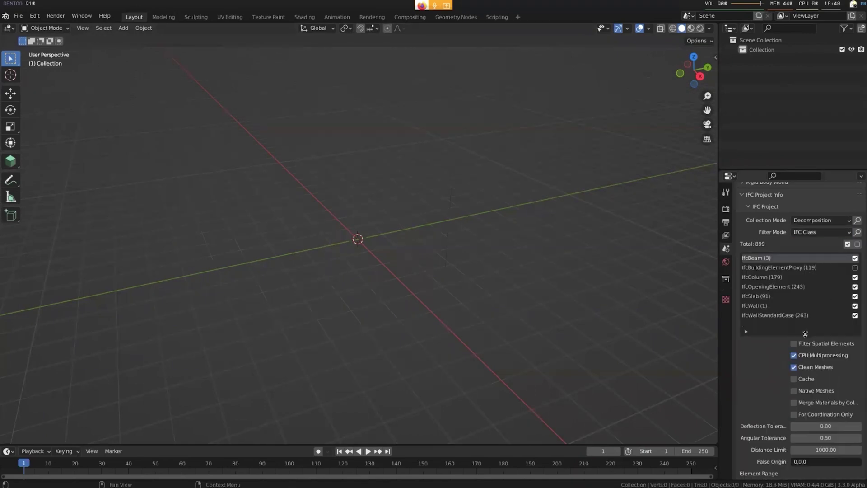
middle_click_drag(781, 399, 787, 369)
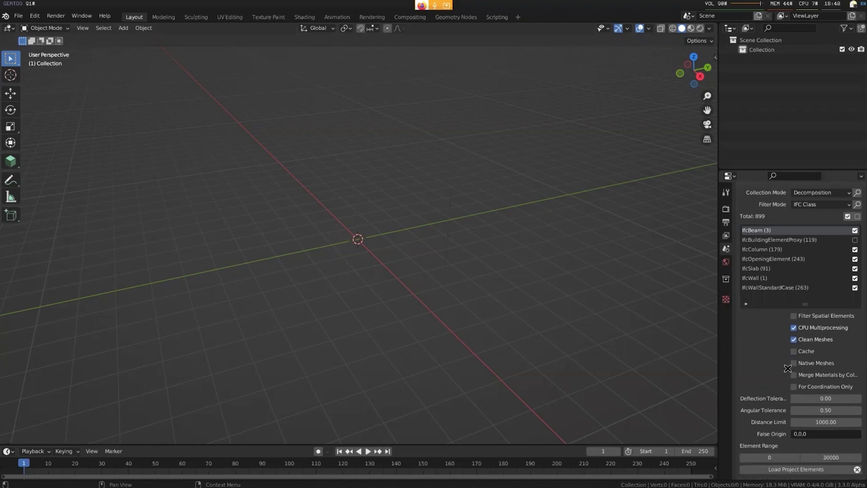
scroll(788, 369, "down", 6)
left_click(809, 360)
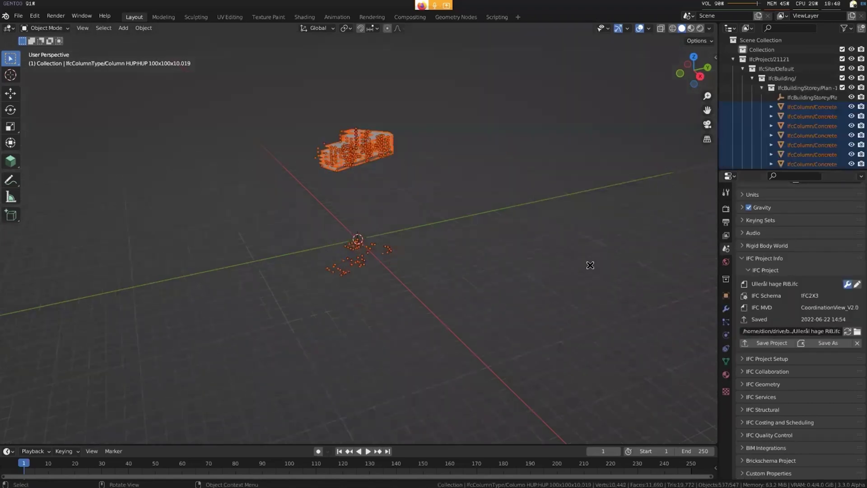
- Clear the import selection, select a roof slab and frame it to inspect the loaded building
left_click(591, 265)
left_click(349, 147)
key("grave")
left_click(409, 178)
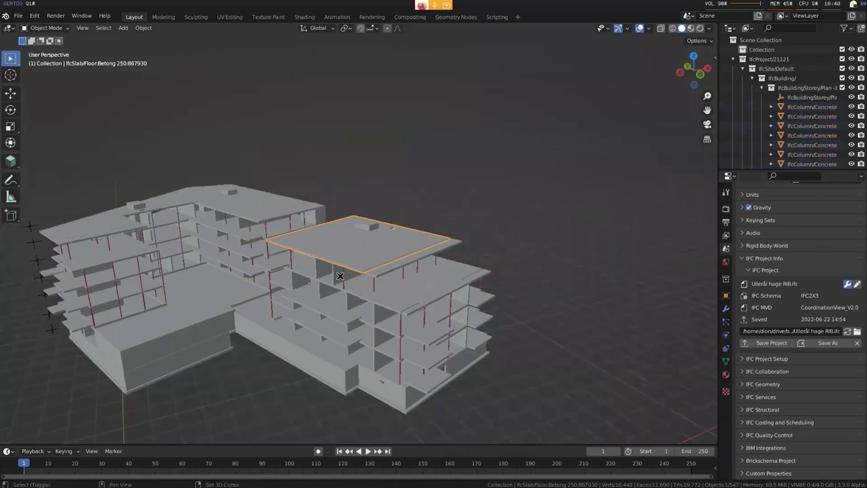
- Check the import time in the terminal log, then return to Blender and look over the building
key("super+2")
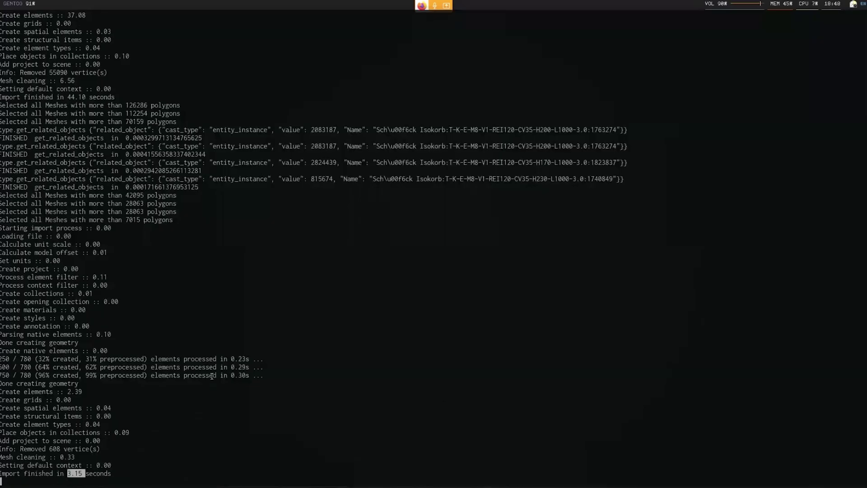
left_click(95, 478)
key("super+1")
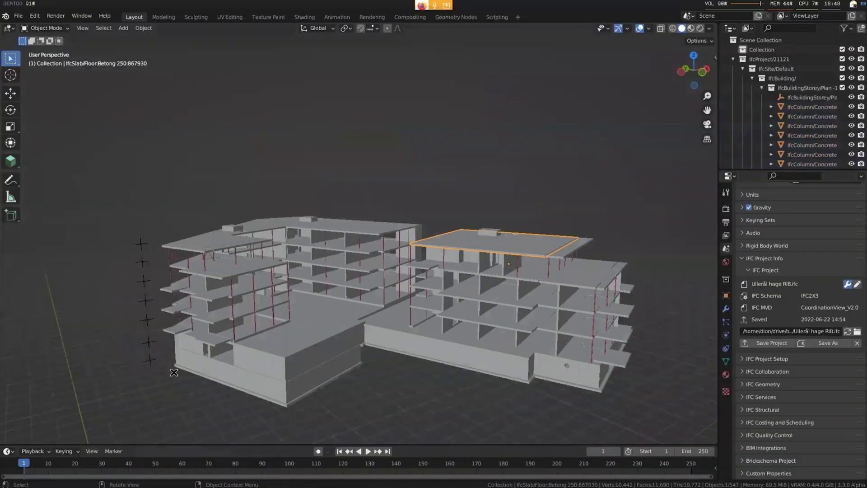
middle_click_drag(347, 256, 332, 259)
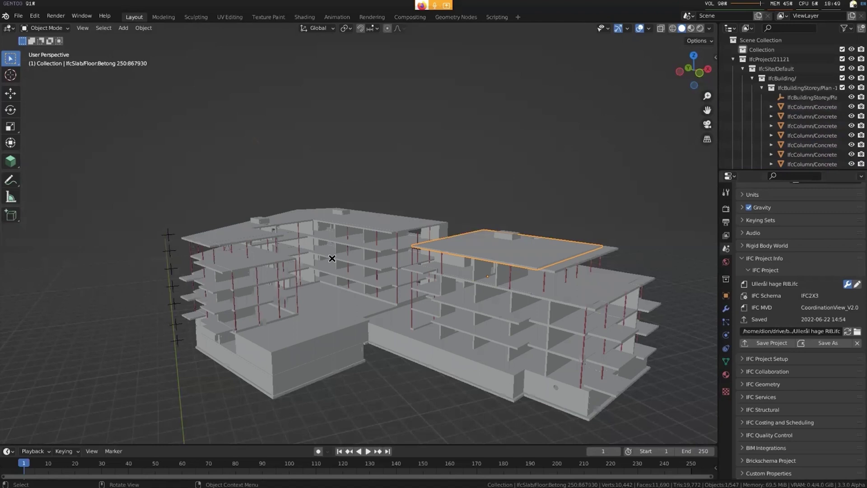
- Start a new file, delete the default objects and load Ullerål hage RIB.ifc from the petru folder again
key("ctrl+n")
left_click(332, 254)
key("a")
key("Delete")
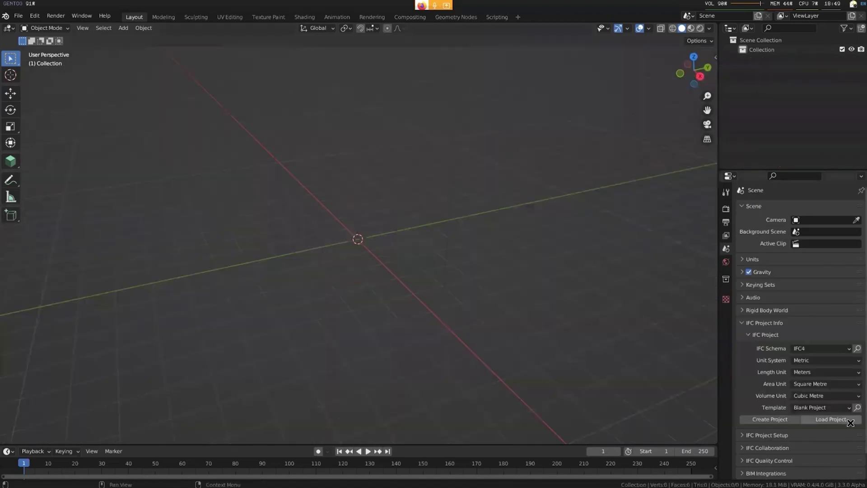
left_click(831, 419)
left_click(212, 314)
left_click(334, 151)
left_click(334, 160)
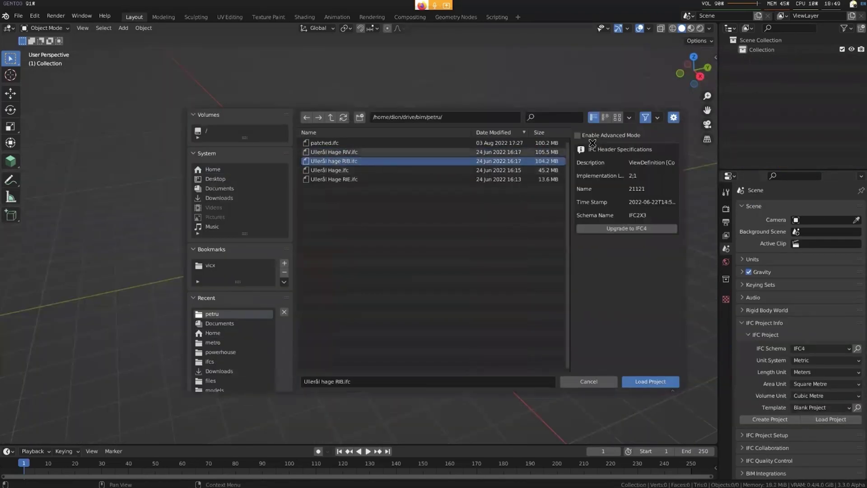
left_click(650, 381)
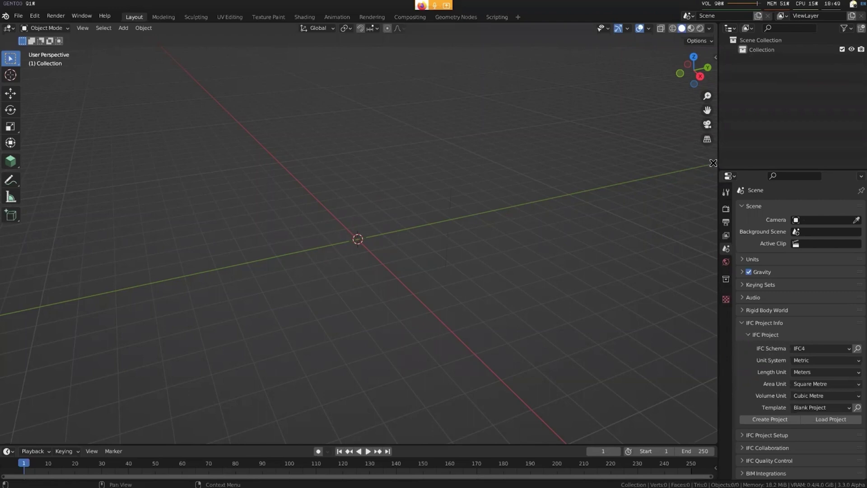
- Set the Filter Mode to IFC Type and narrow the type list to names containing "iso"
scroll(818, 254, "down", 5)
left_click(819, 261)
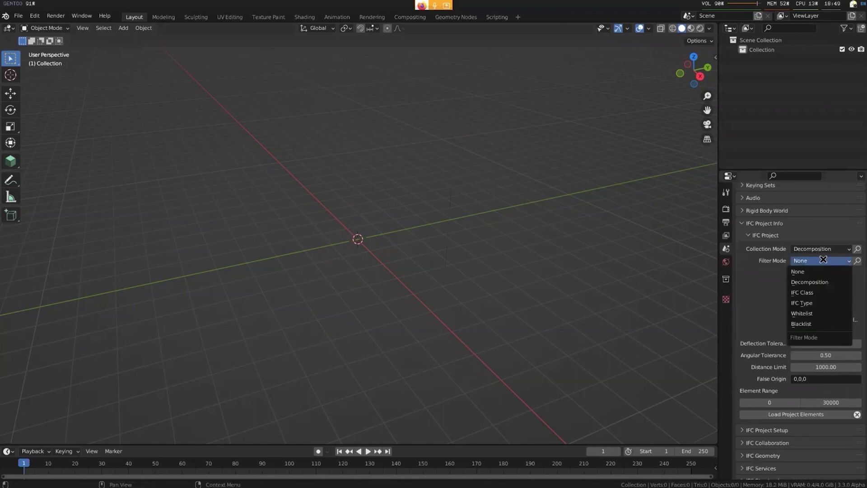
left_click(820, 294)
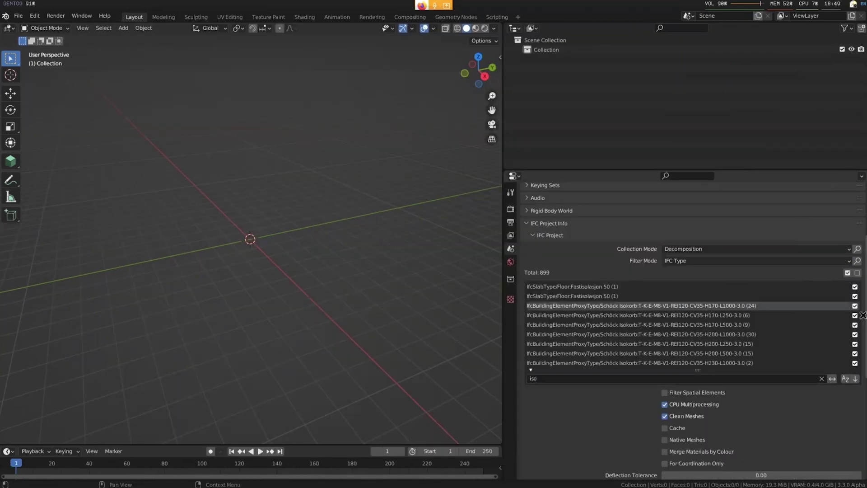
- Exclude all Schöck Isokorb IfcBuildingElementProxyType entries from the import, and clear the "iso" name filter to review the full type list
left_click_drag(855, 306, 854, 353)
scroll(811, 311, "down", 4)
scroll(811, 311, "down", 2)
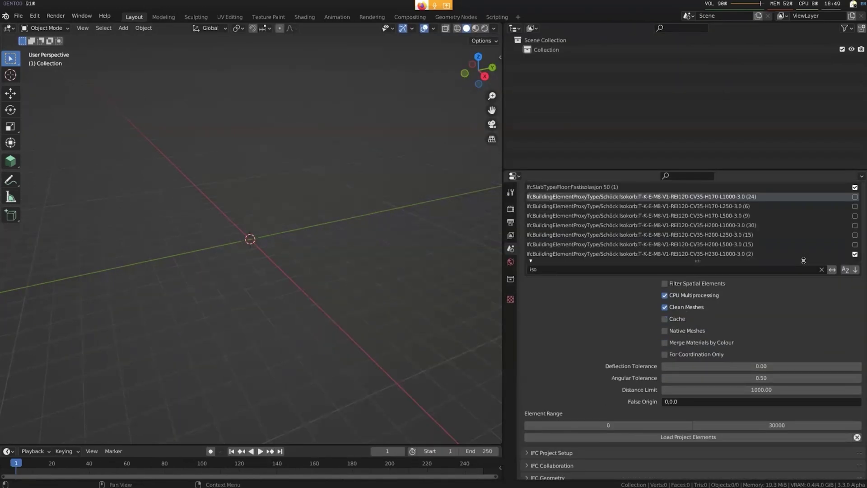
left_click(855, 254)
scroll(769, 293, "up", 4)
left_click(752, 269)
scroll(750, 271, "up", 2)
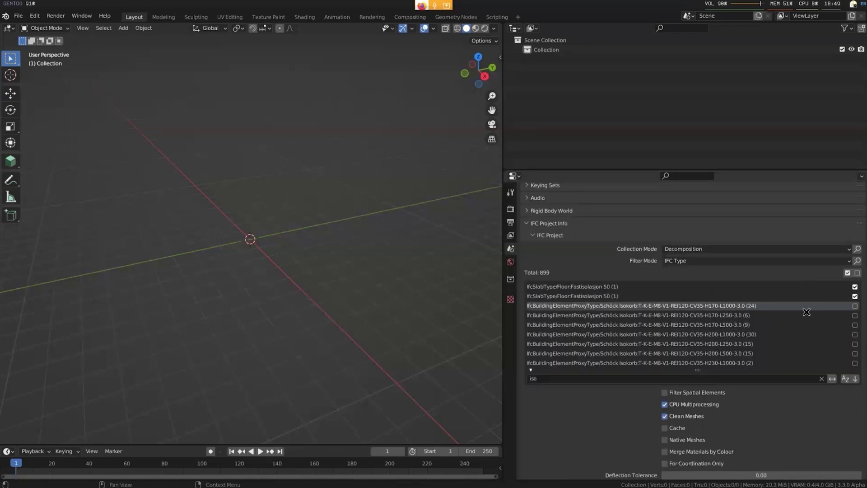
left_click(822, 379)
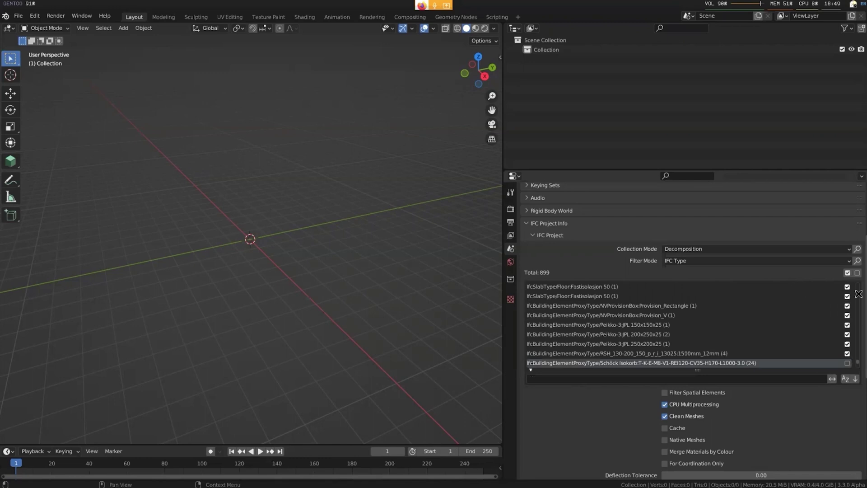
left_click_drag(857, 366, 857, 336)
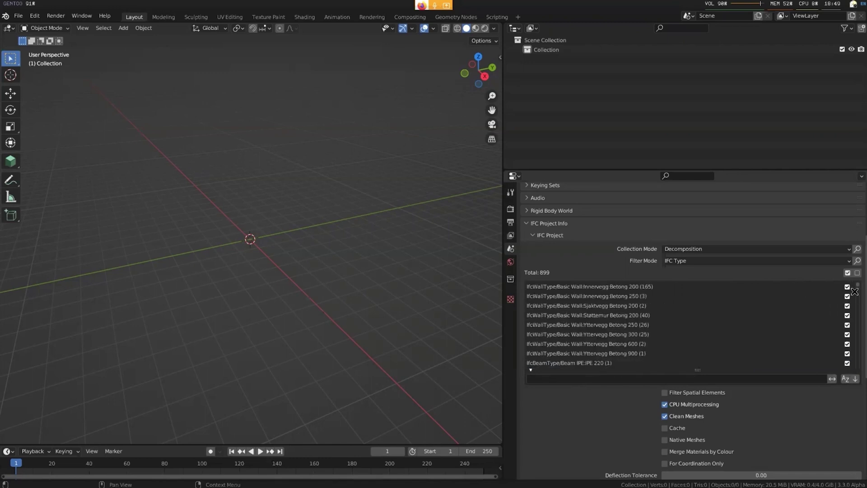
- Load the filtered project elements and check the import time in the terminal log before returning to Blender
key("super+2")
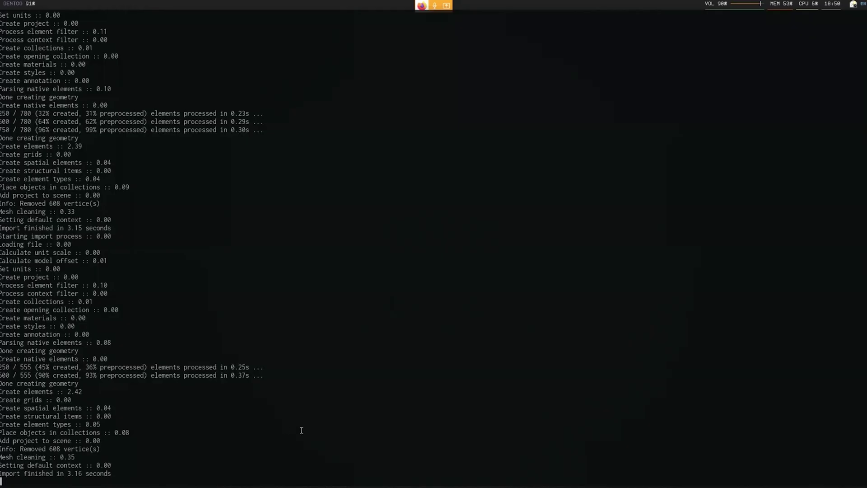
key("super+1")
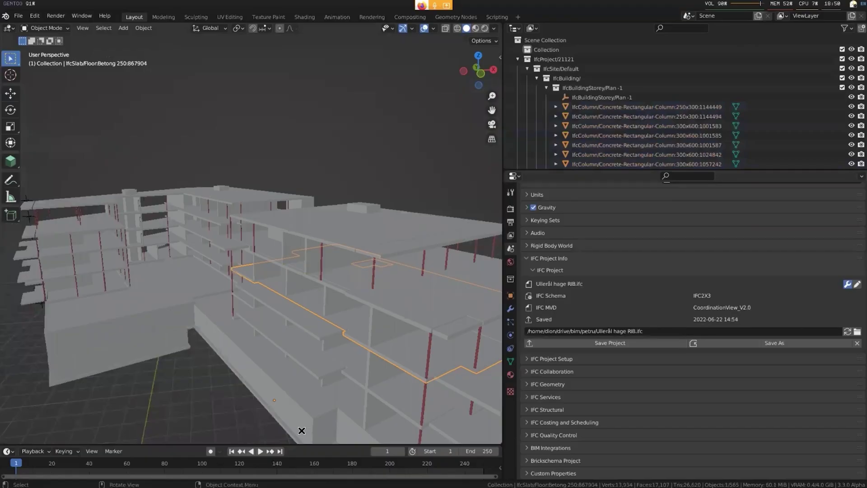